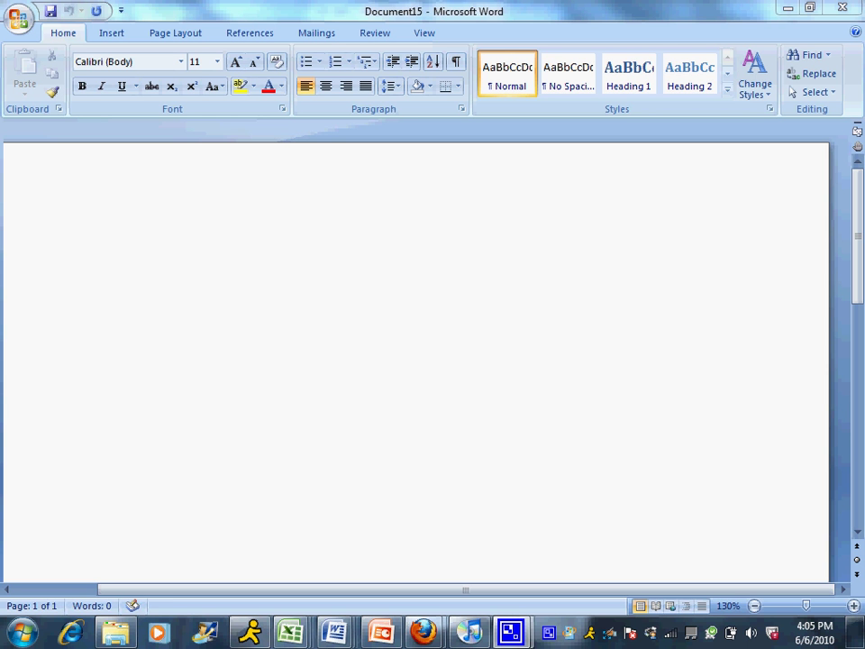
double_click(309, 7)
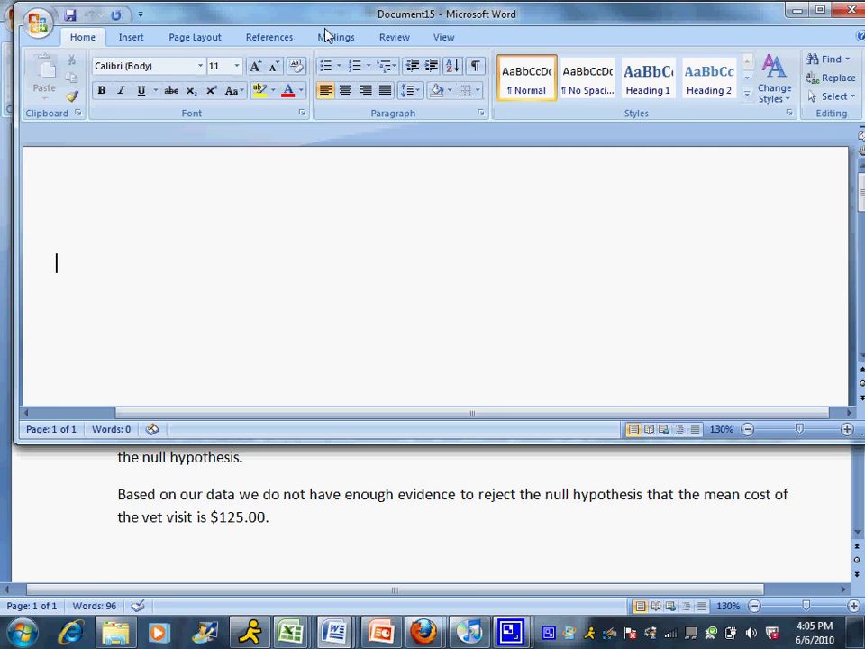
double_click(610, 9)
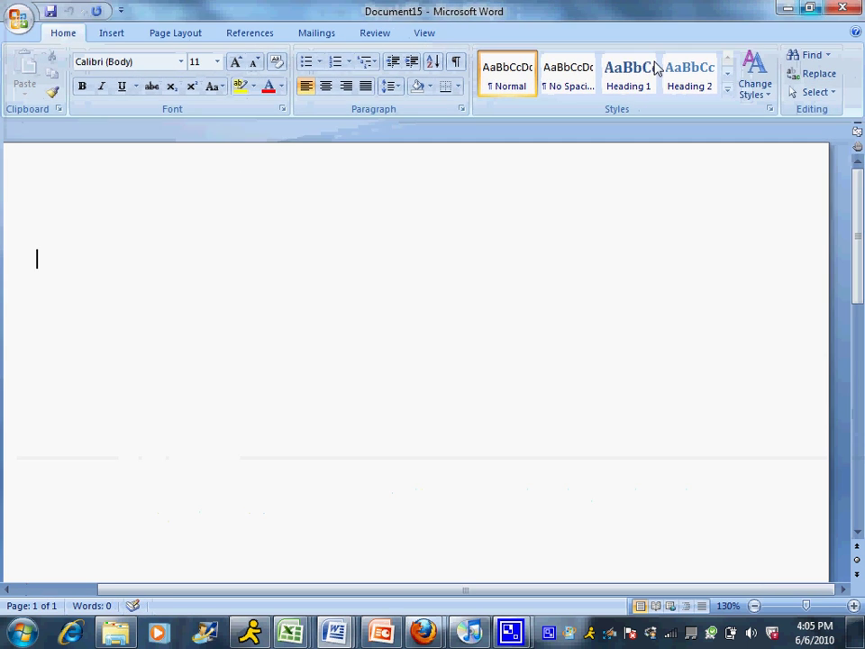
Insert an equation in the blank document containing H with subscript 0, followed by a colon
left_click(111, 38)
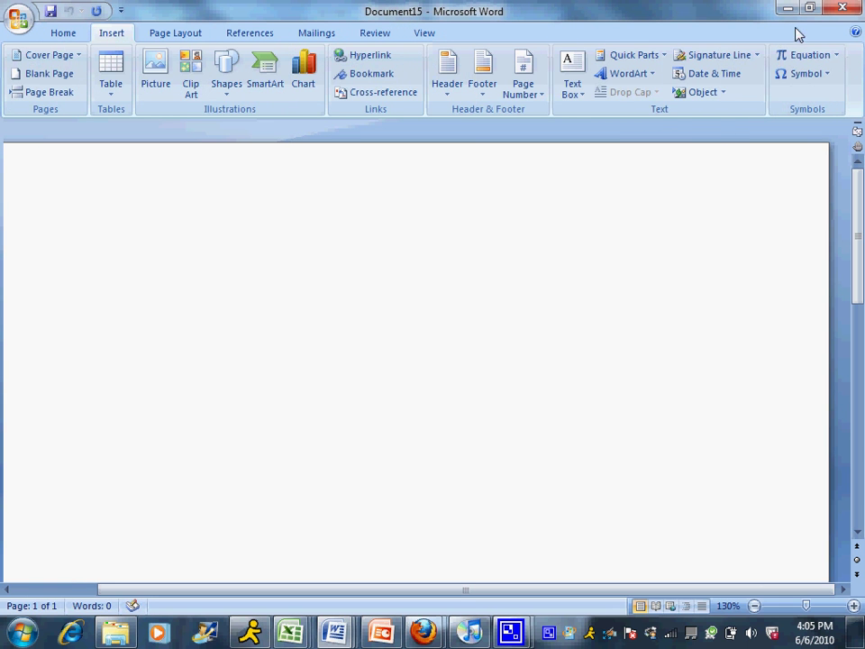
left_click(800, 57)
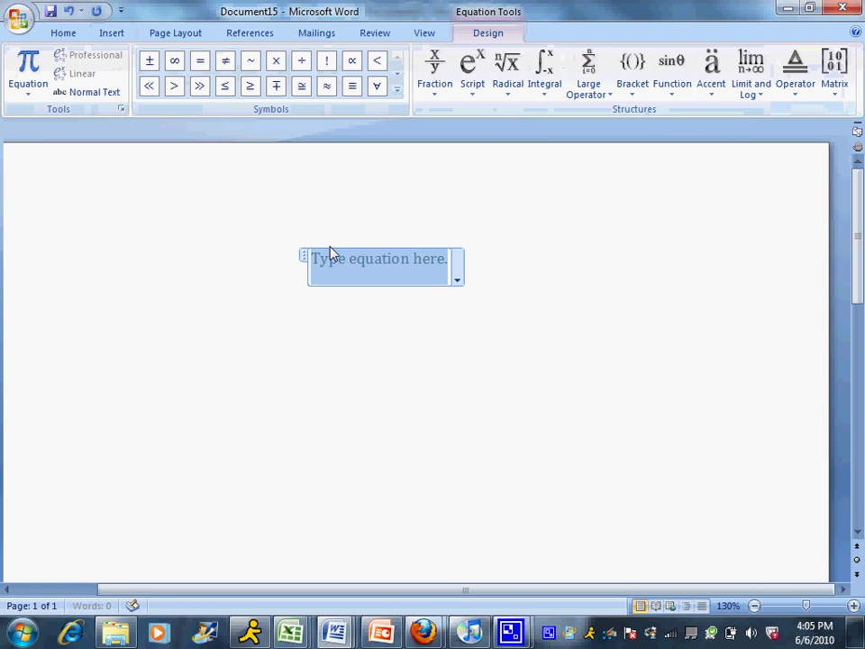
left_click(450, 77)
left_click(472, 74)
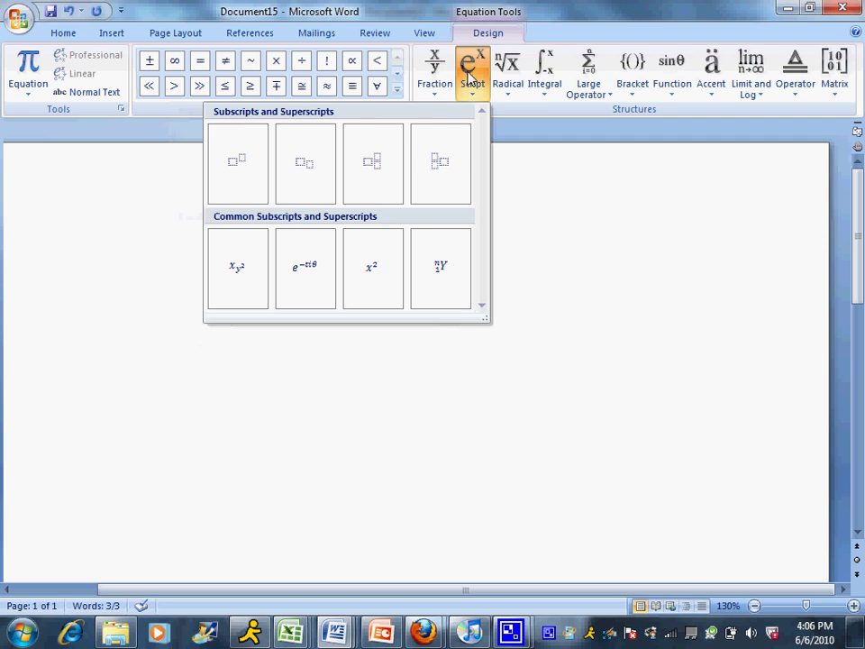
left_click(288, 194)
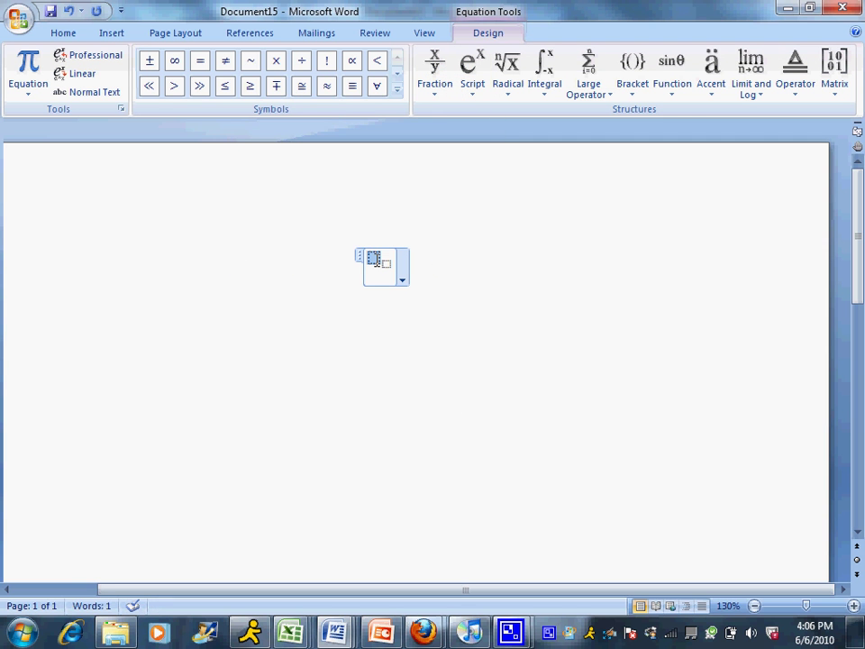
type("H")
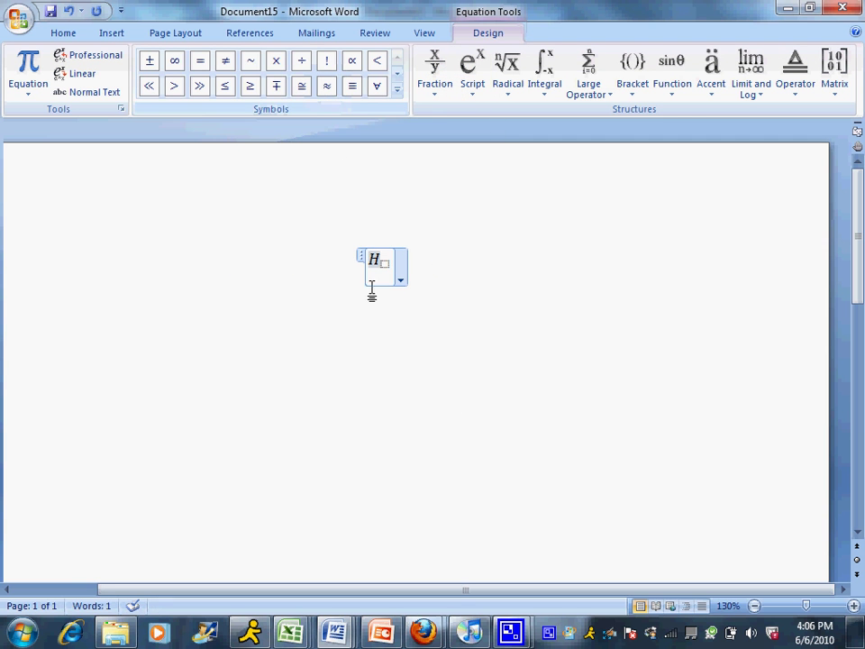
left_click(384, 263)
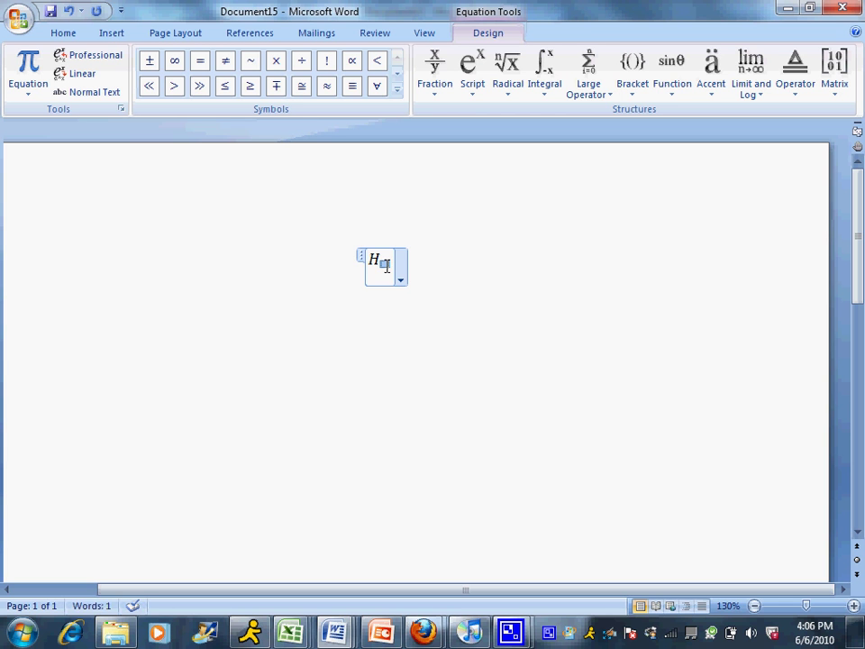
type("0")
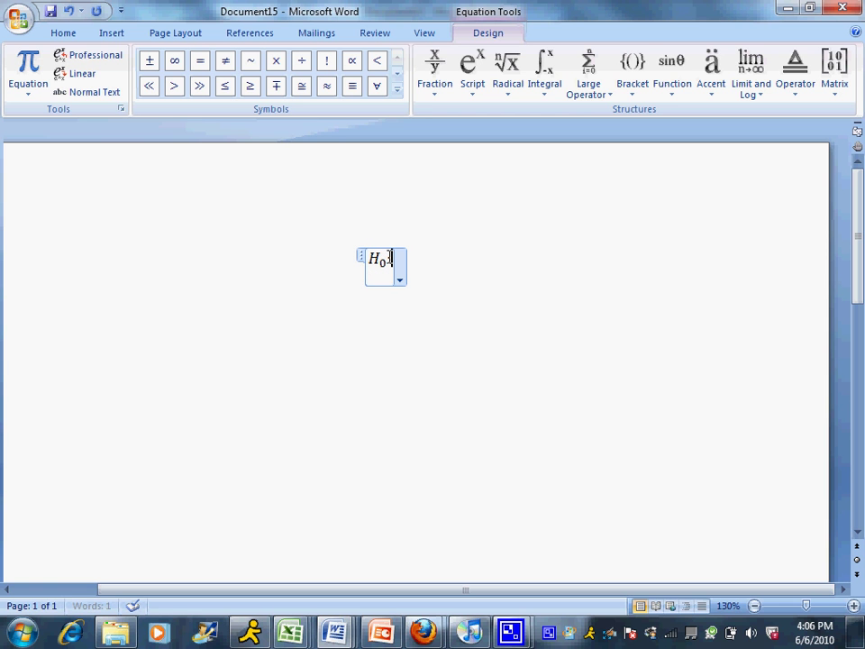
type(":")
After the H₀ equation, write "The mean cost is the same for all types of vet visits (routine, illness, emergency)"
left_click(402, 265)
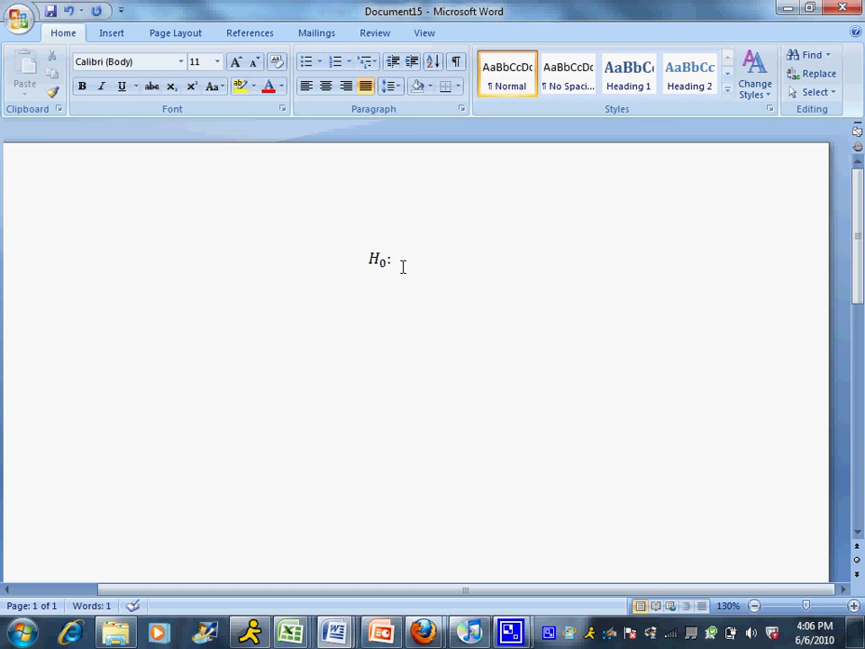
type("The ")
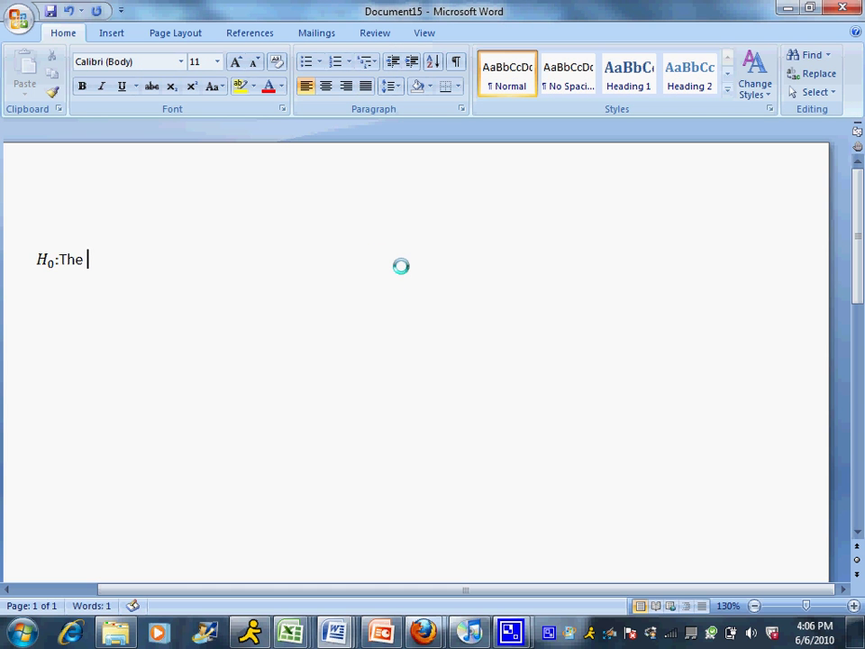
type("mean cost is the same for all types of vet visits (routine, illness, emergency)")
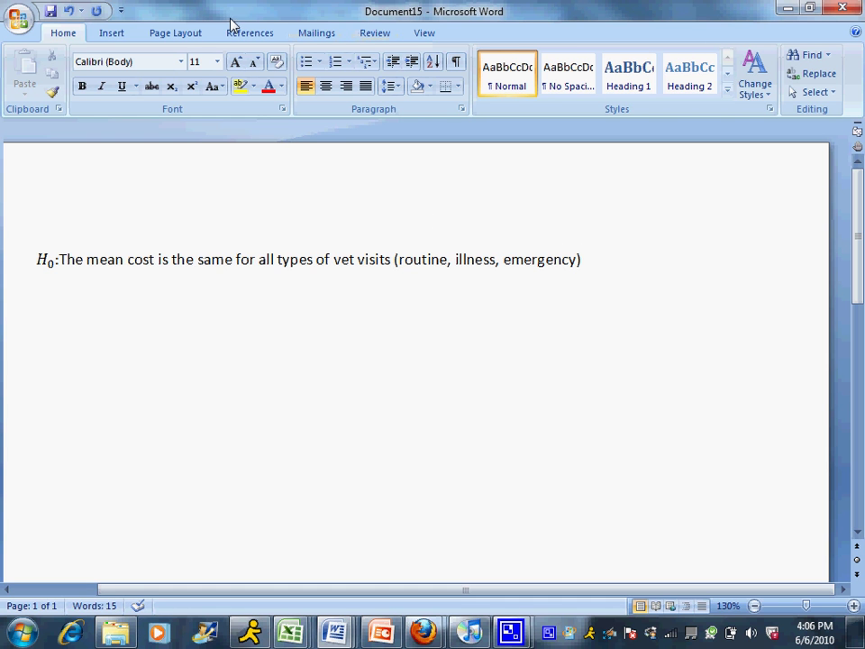
Insert an equation on the line below the null hypothesis containing H with subscript 1, followed by a colon
left_click(114, 34)
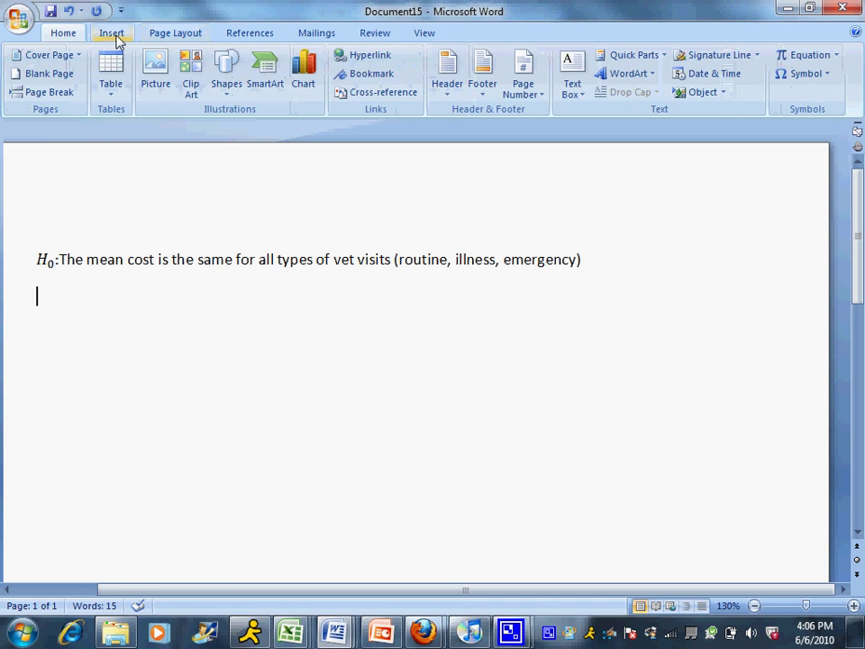
left_click(821, 61)
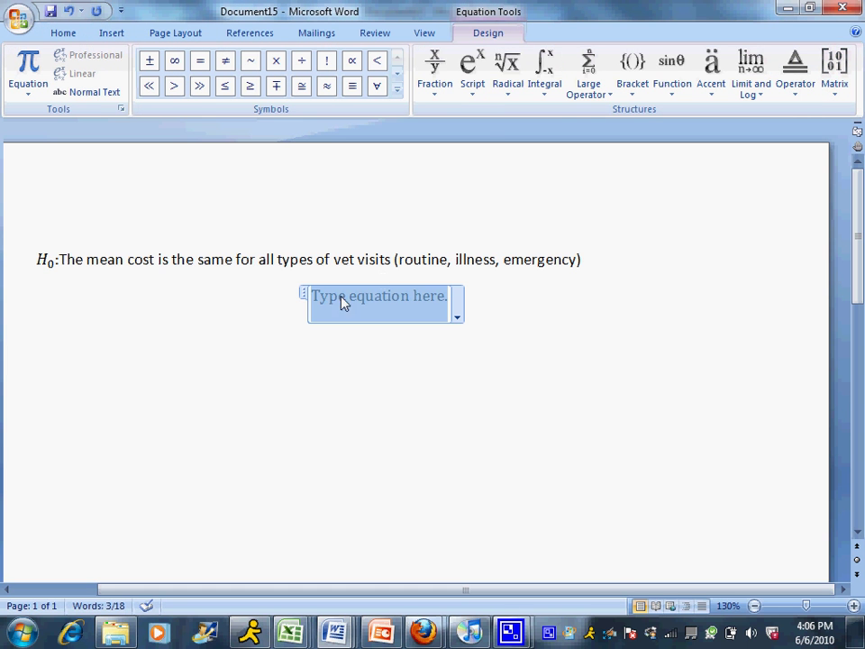
left_click(472, 67)
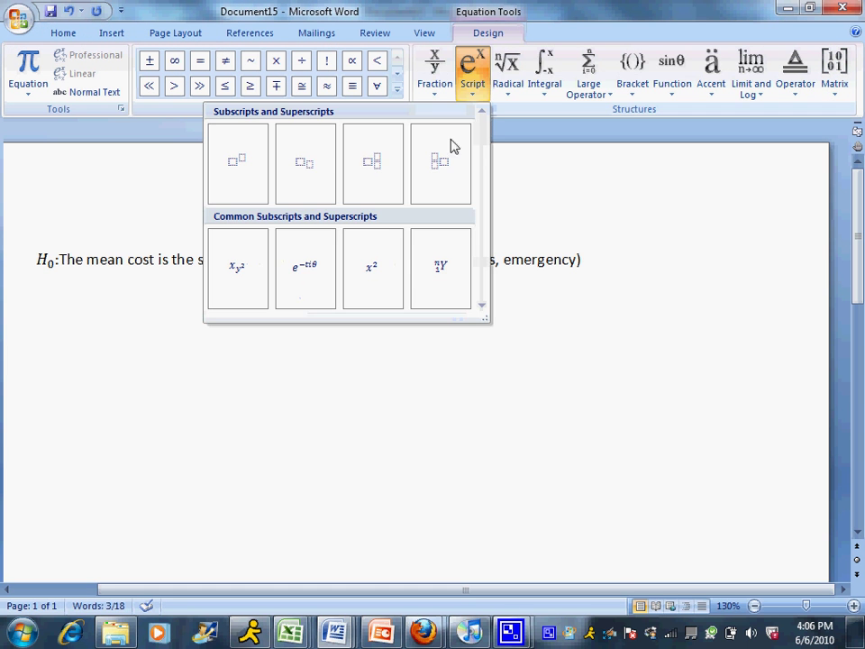
left_click(309, 160)
left_click(374, 294)
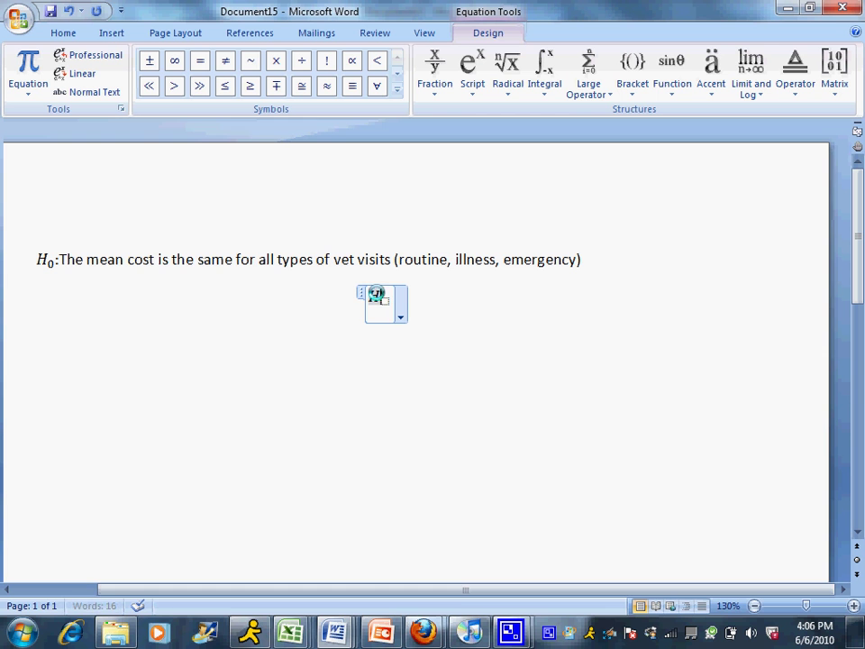
type("H")
left_click(384, 303)
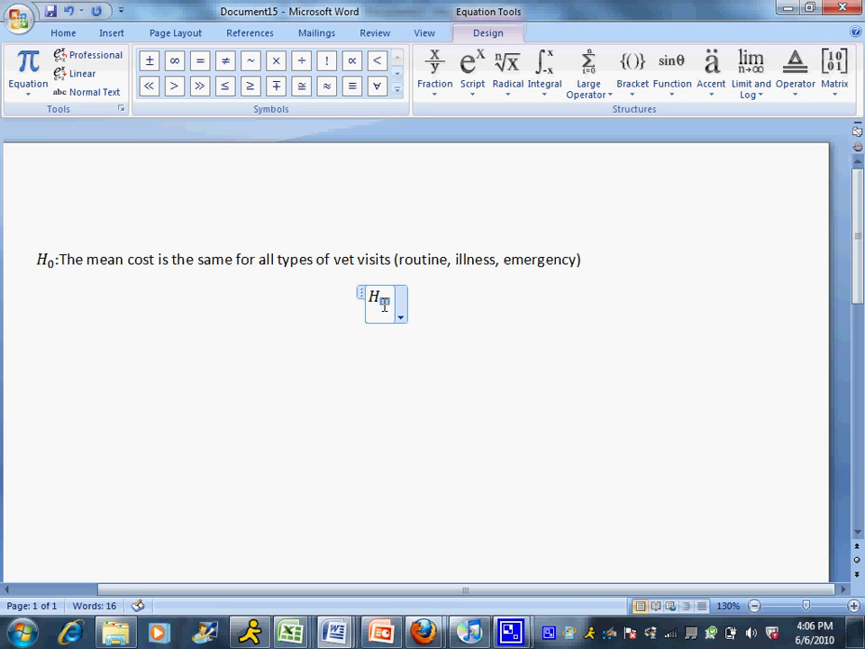
type("1")
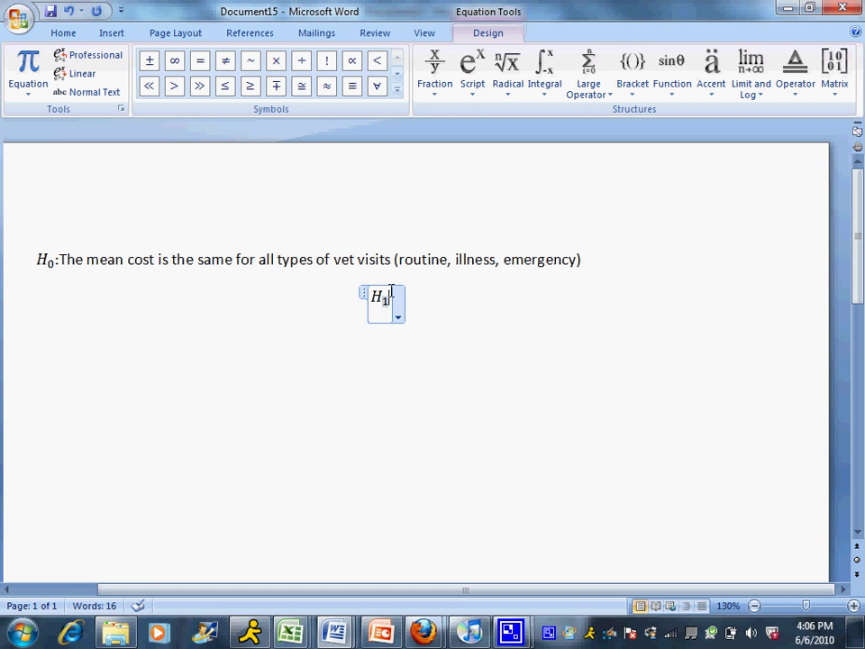
key("Right")
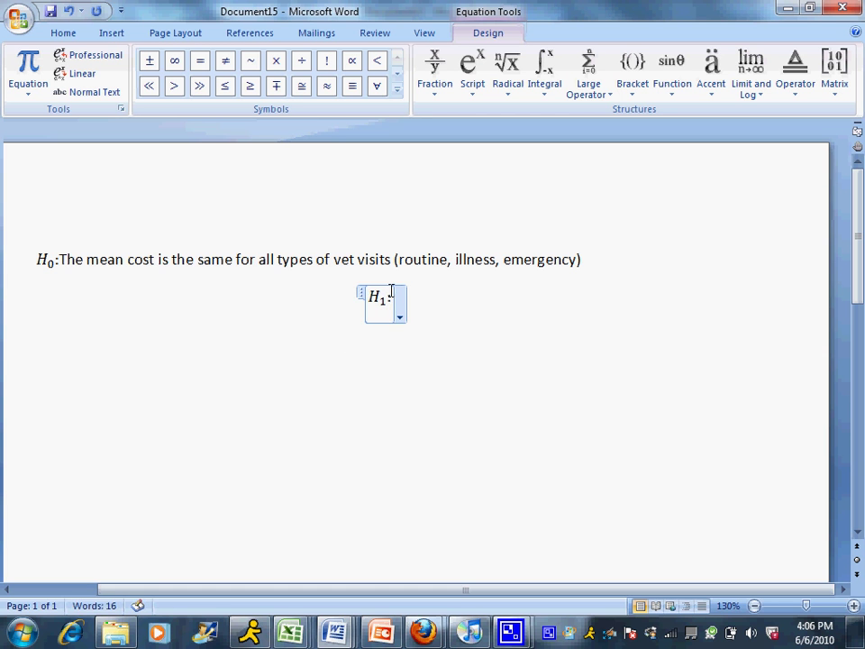
key("Right")
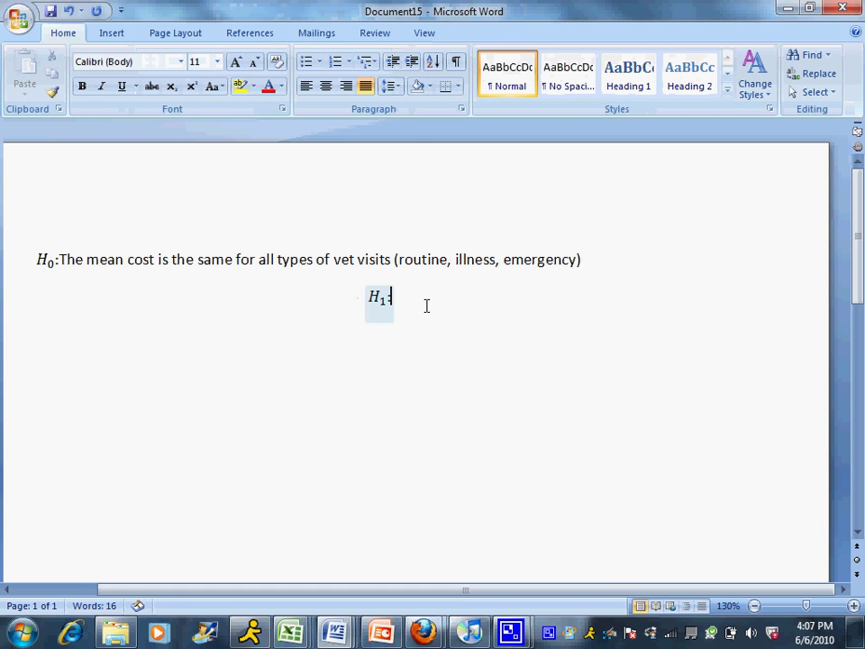
After the H₁ equation, write "The mean is different for at least one type of visit"
type(":The mean is d")
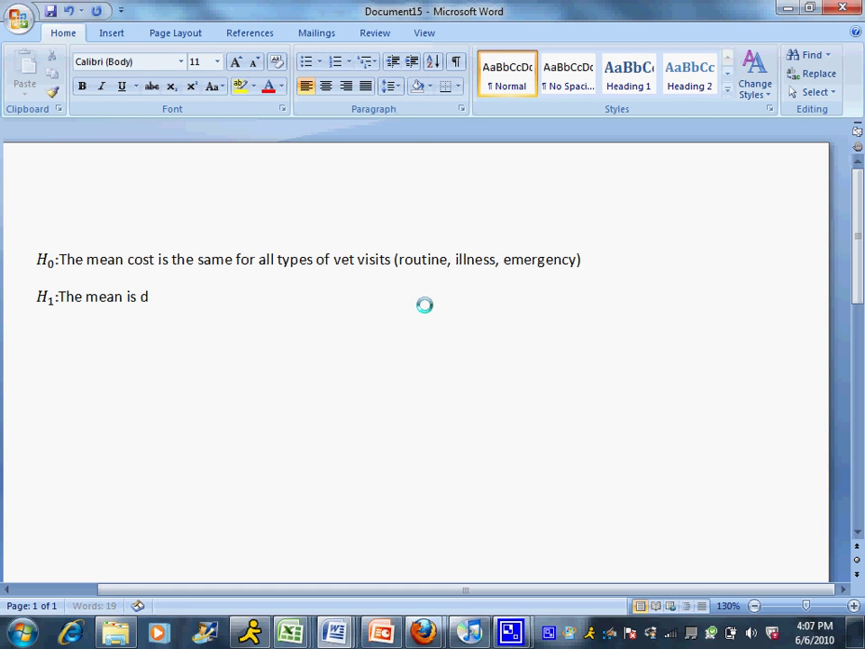
type("ifferent for at leat on")
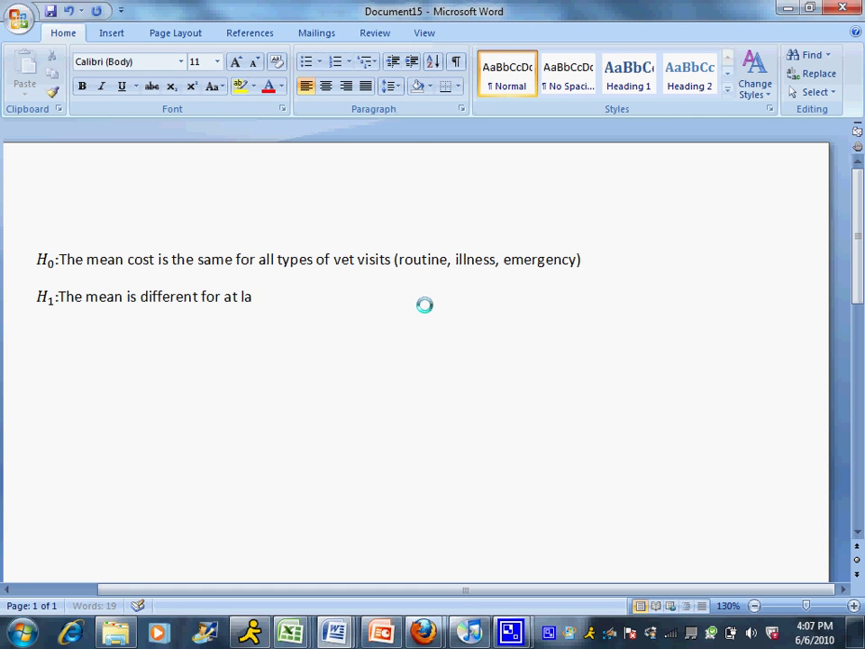
key("BackSpace")
key("BackSpace")
type("st one type of visit")
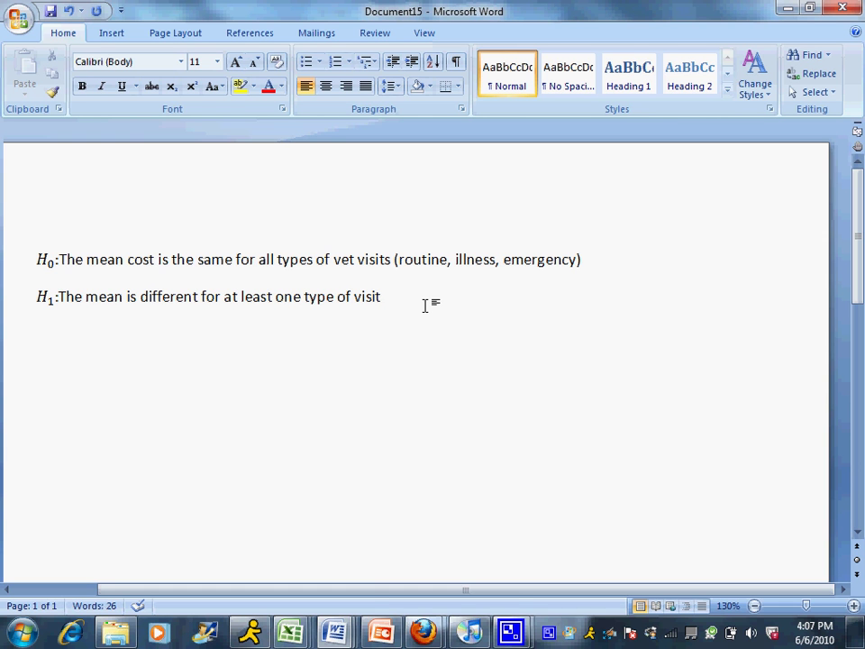
On a new line below the alternative hypothesis, insert the alpha symbol followed by "=0.05"
key("Return")
left_click(109, 34)
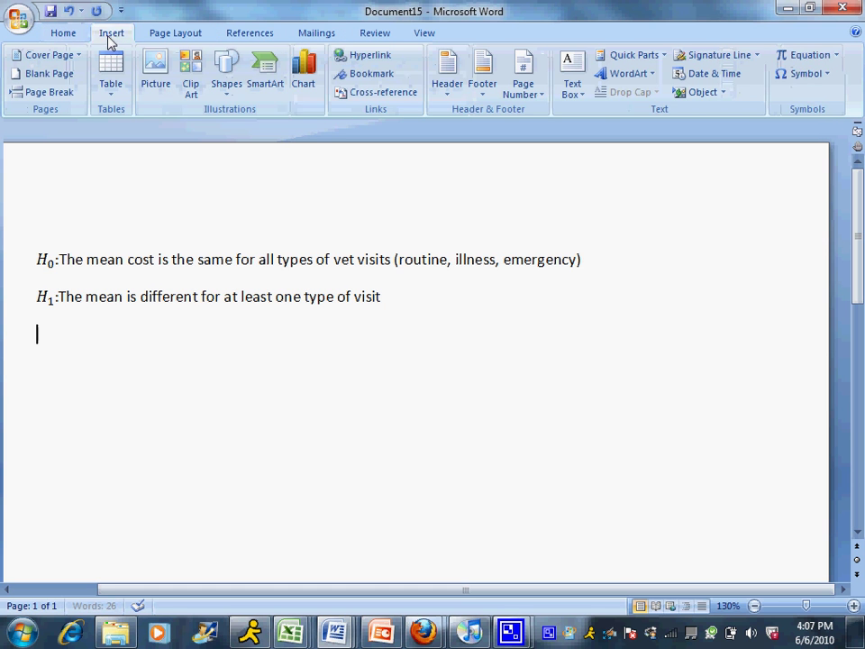
left_click(800, 73)
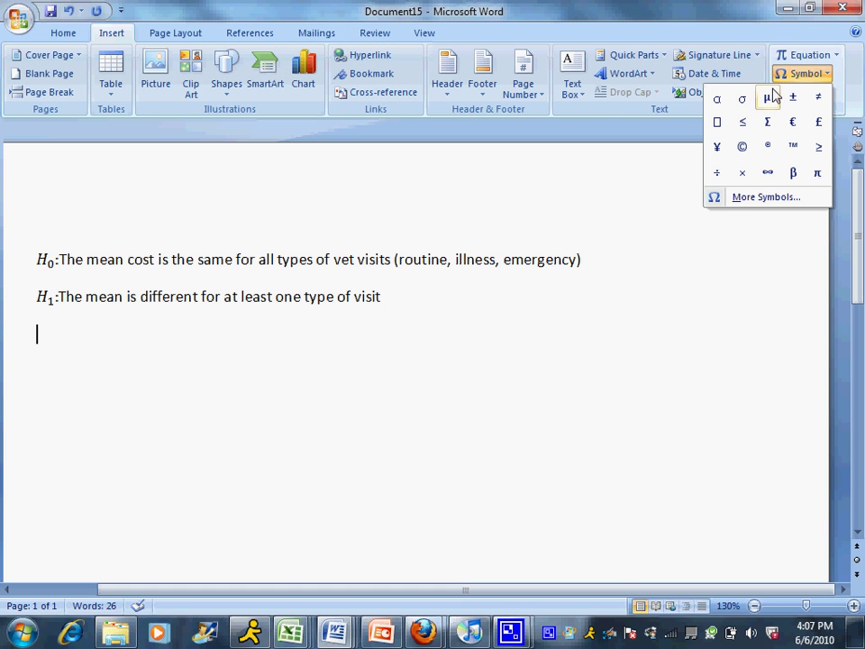
left_click(720, 101)
key("BackSpace")
type("A=0")
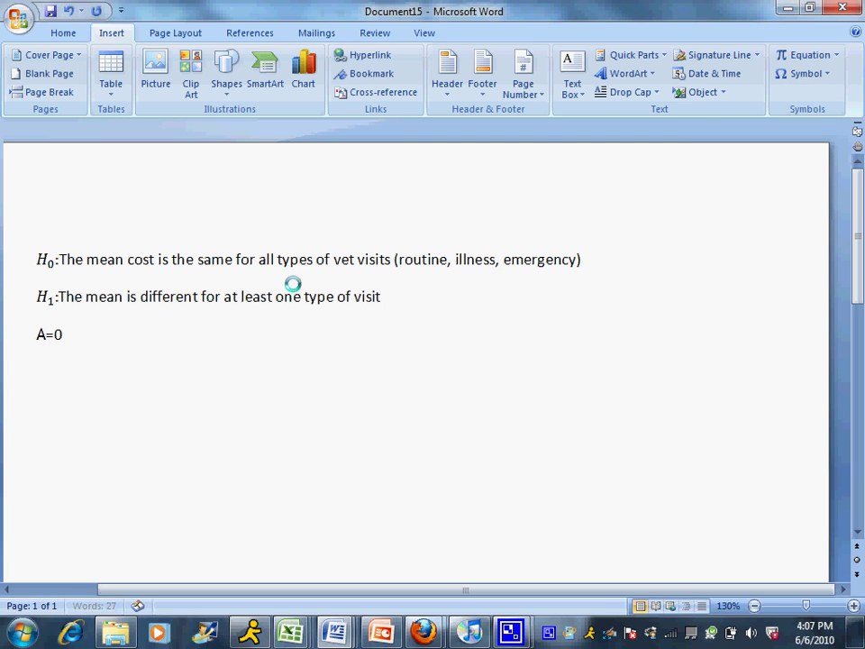
type(".05")
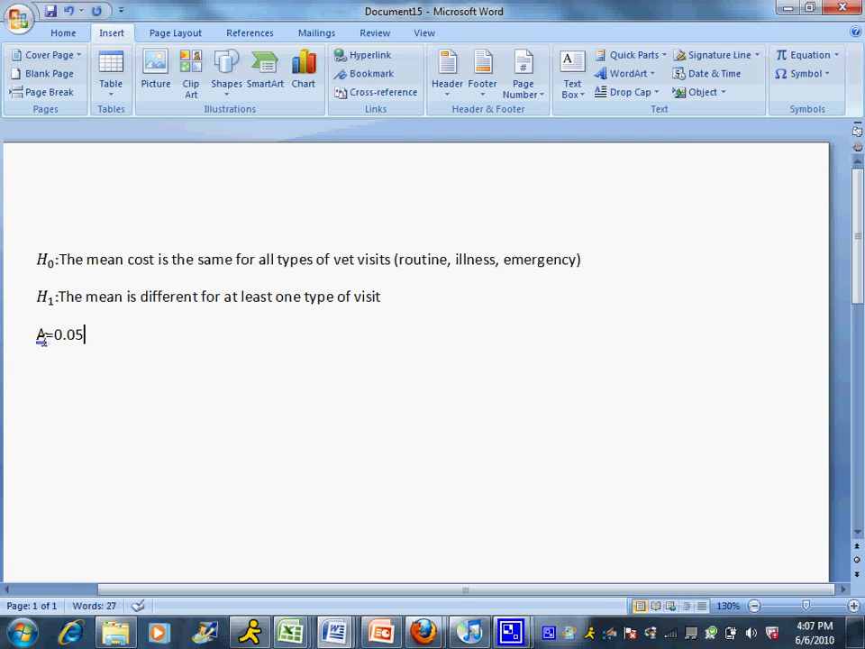
Undo the automatic capitalization of the alpha symbol and start a new line below it
left_click(45, 350)
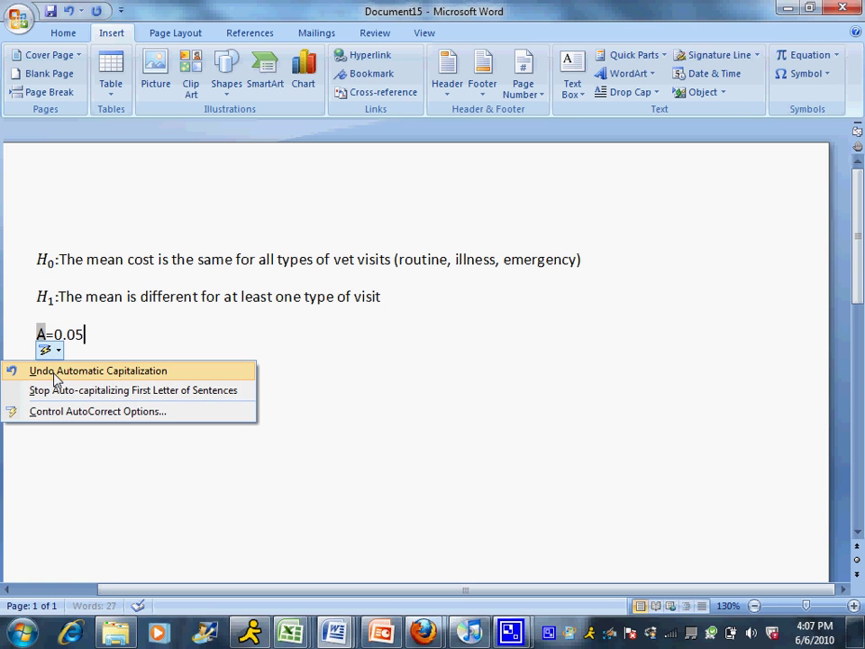
left_click(54, 378)
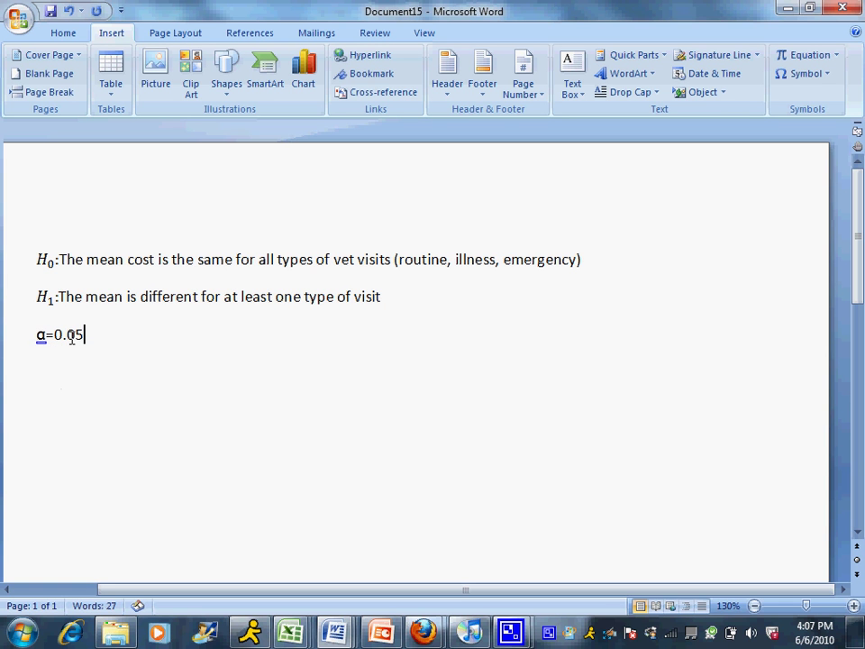
key("Return")
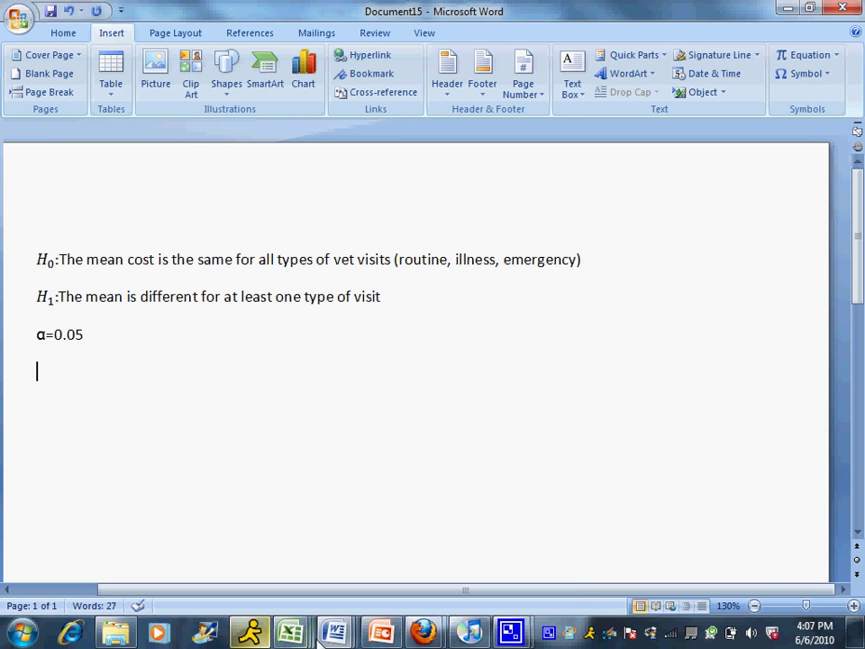
Switch to the vet data workbook in Excel and sort A2:F22 by Visit Code from smallest to largest
mouse_move(297, 636)
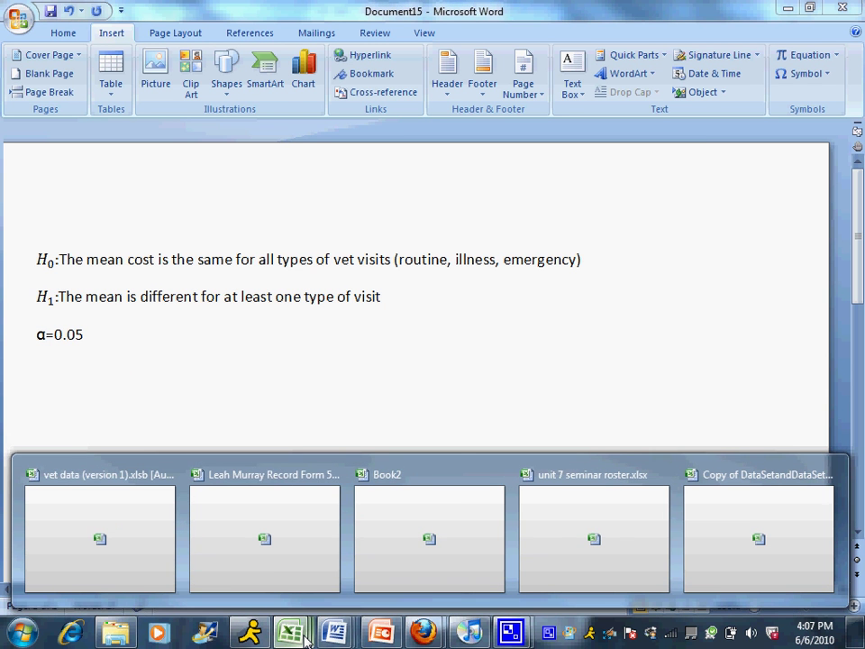
left_click(140, 575)
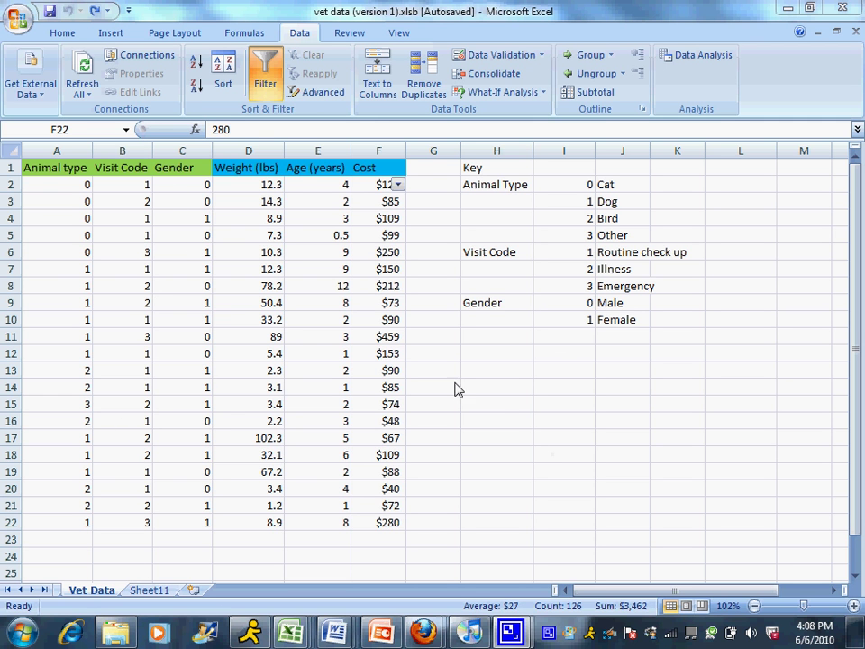
left_click(70, 178, "shift")
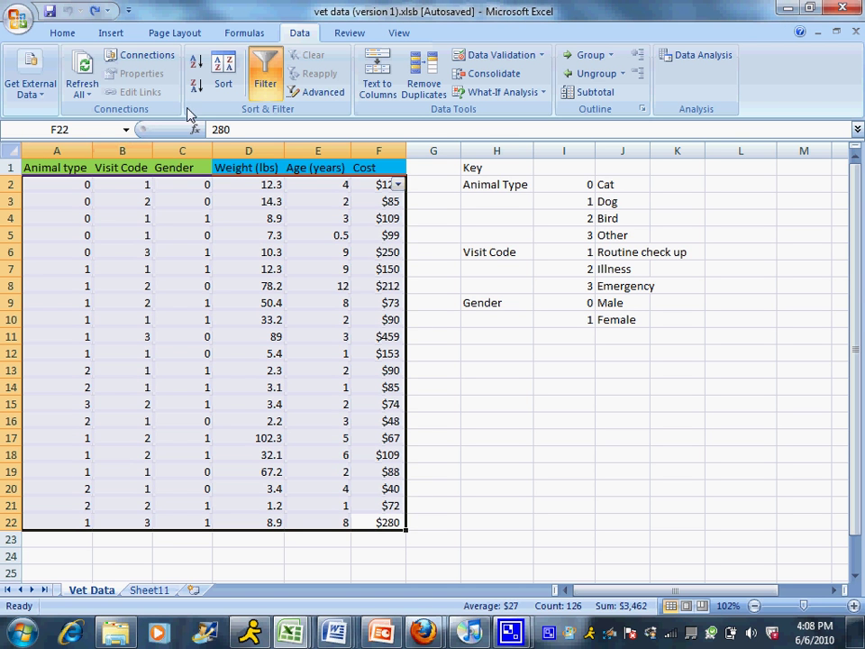
left_click(223, 86)
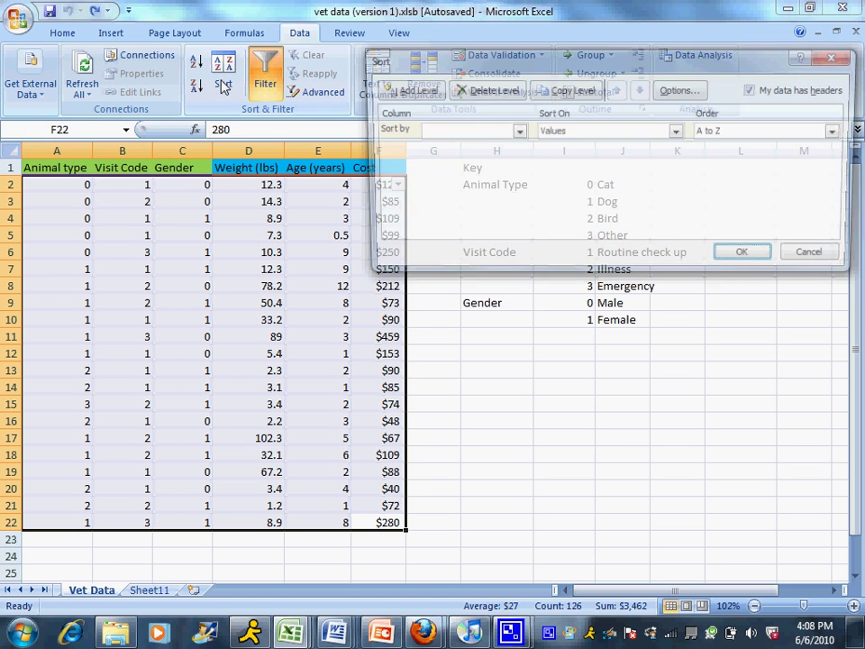
left_click(498, 134)
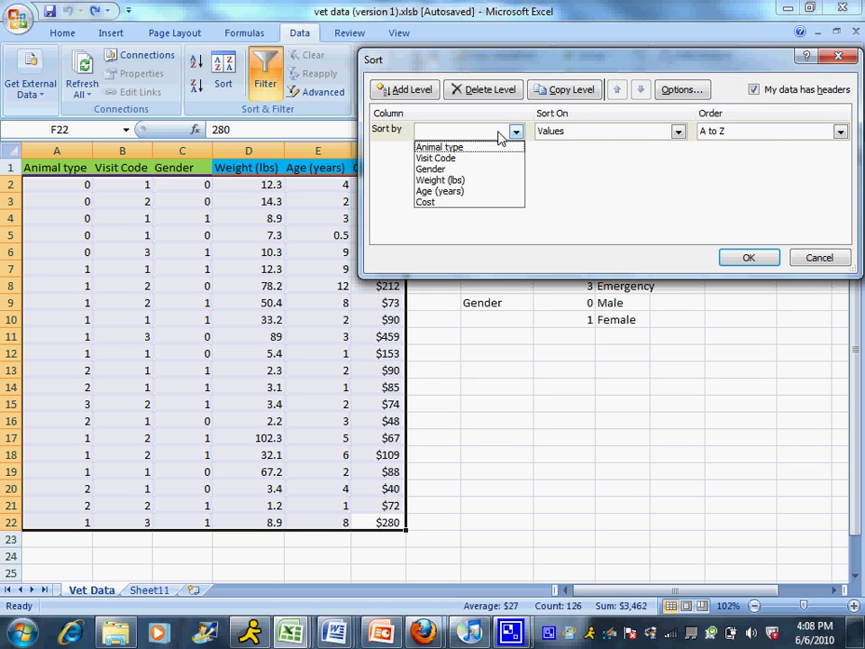
left_click(493, 159)
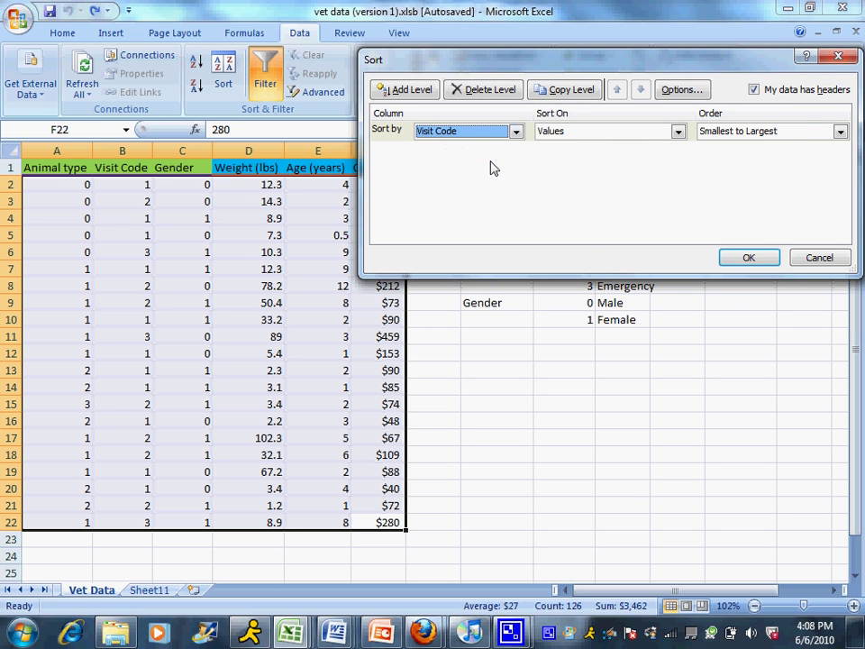
left_click(749, 259)
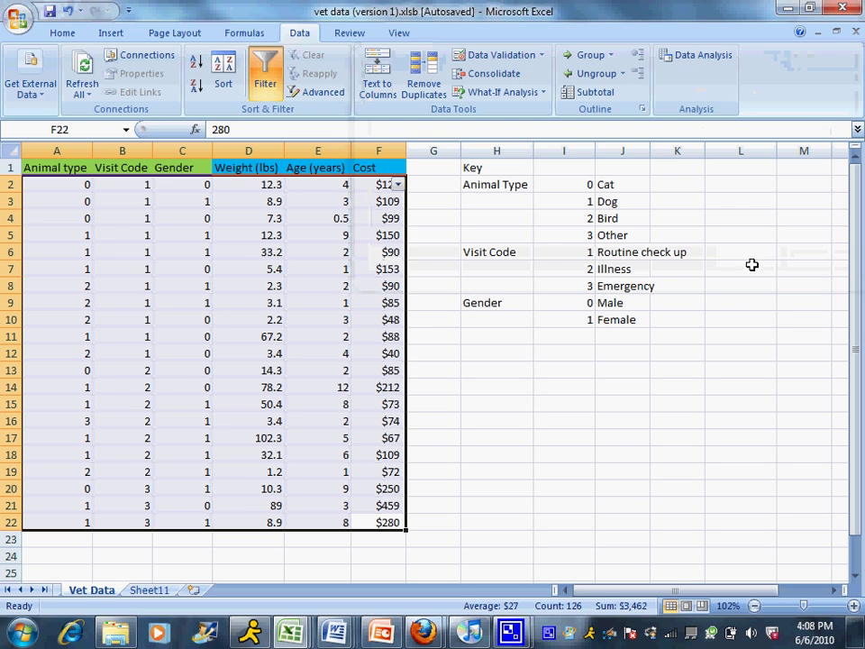
Enter the headings "Routine", "Illness" and "Emergency" in cells H13 to J13
left_click(523, 370)
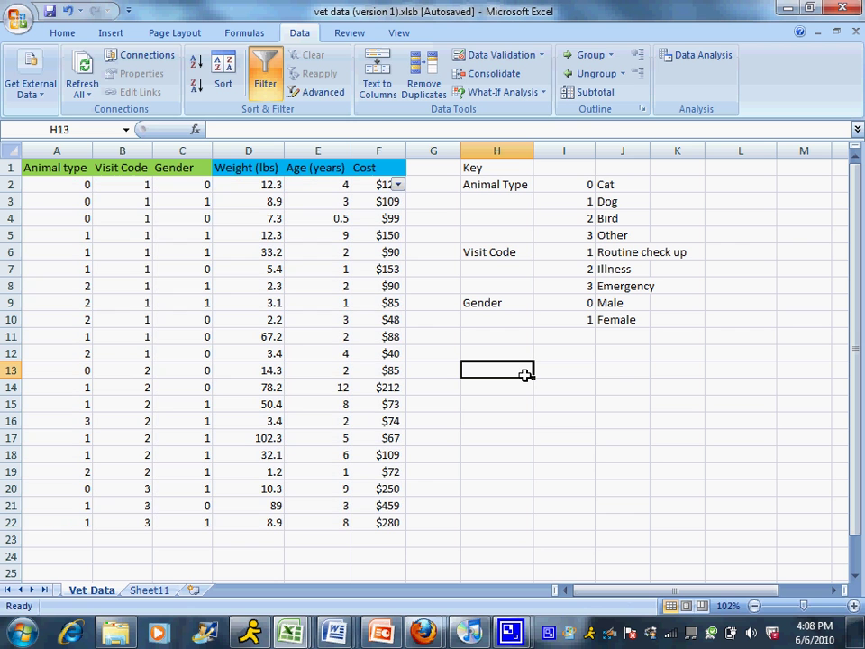
type("Routine")
key("Tab")
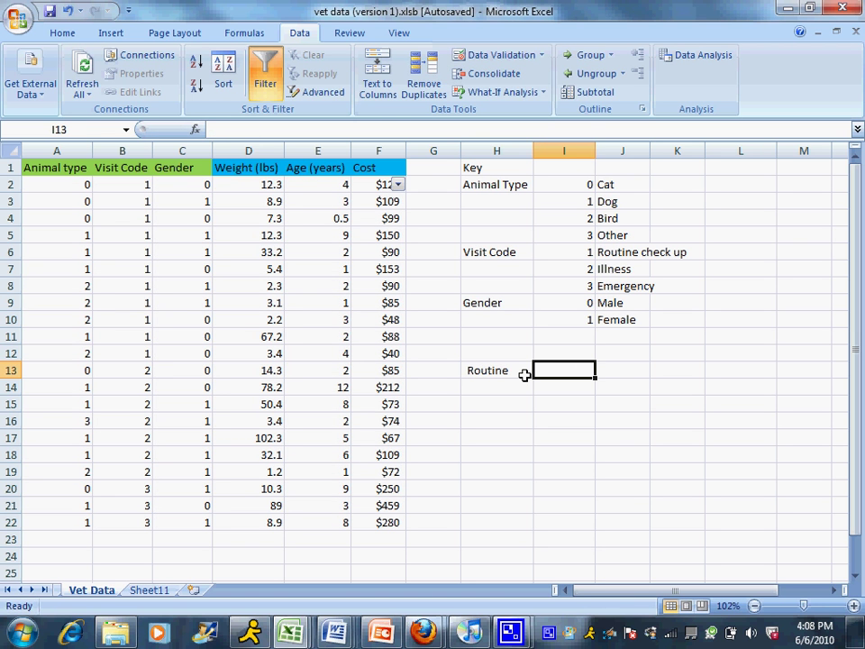
type("Illness")
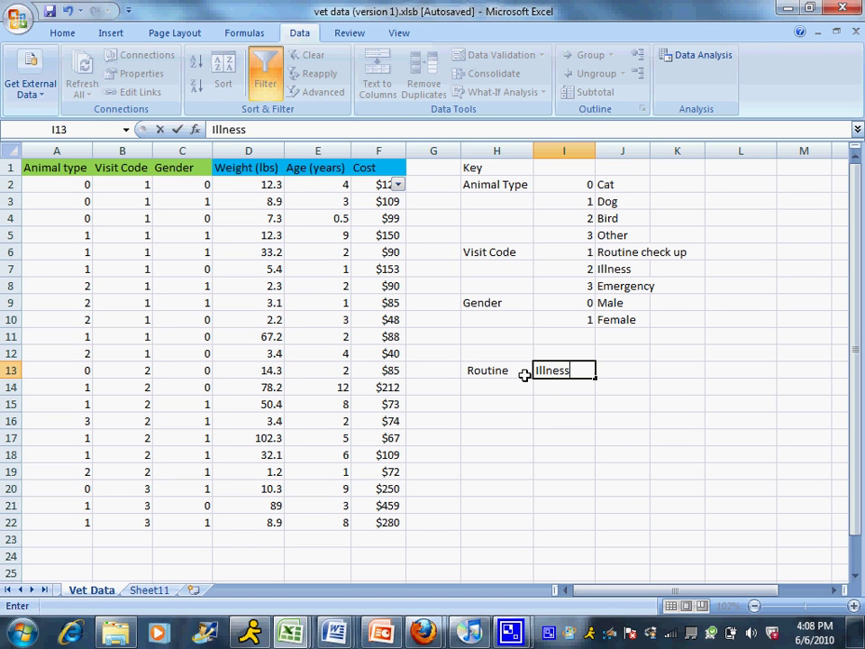
key("Tab")
type("Emergency")
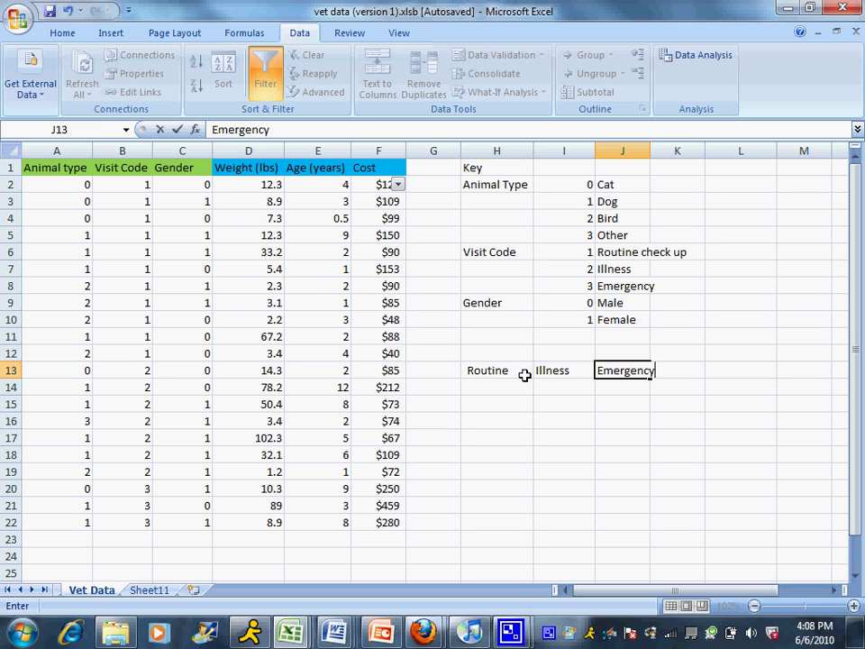
key("Return")
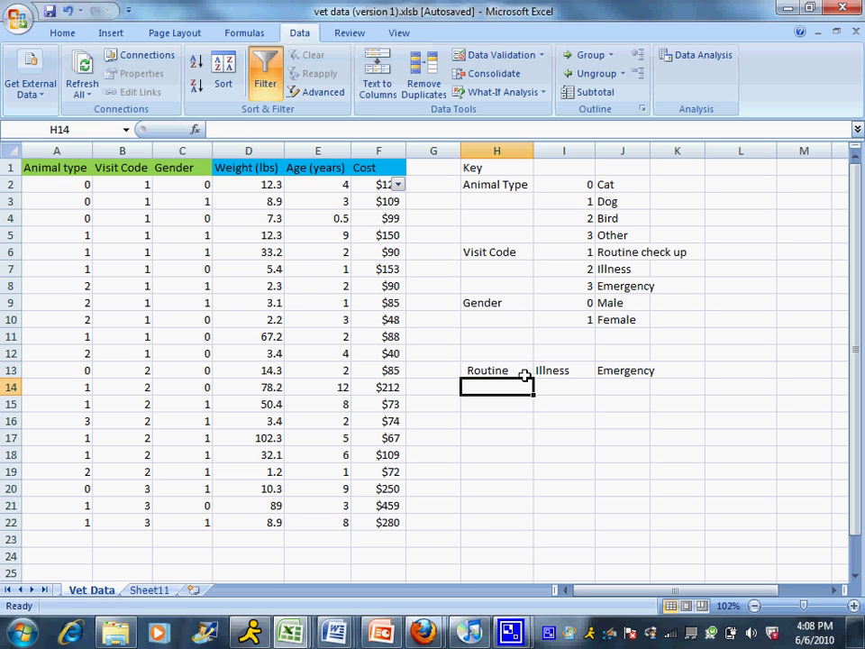
Copy the costs of the visit code 1 rows, F2:F12, into the Routine column starting at H14
left_click_drag(369, 182, 372, 356)
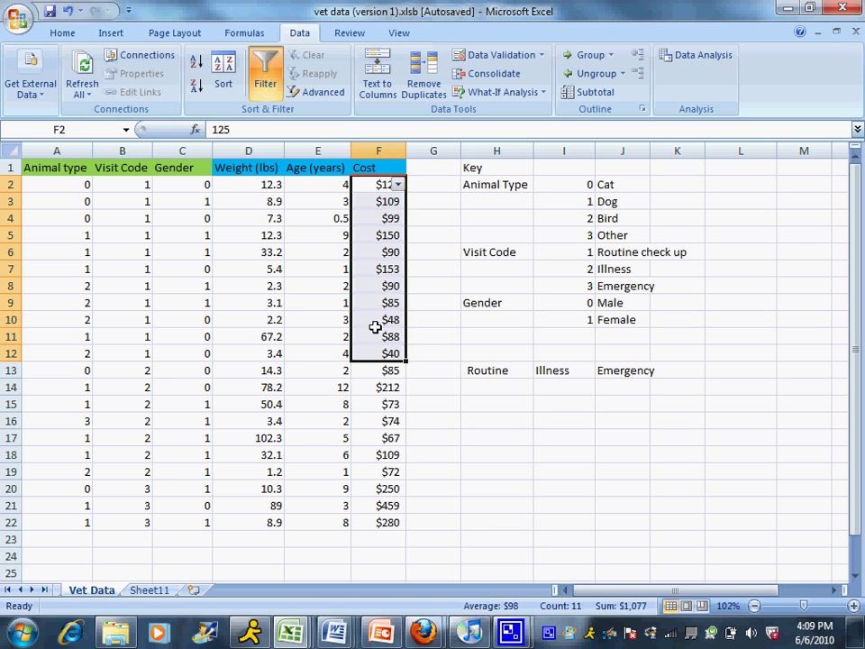
right_click(377, 328)
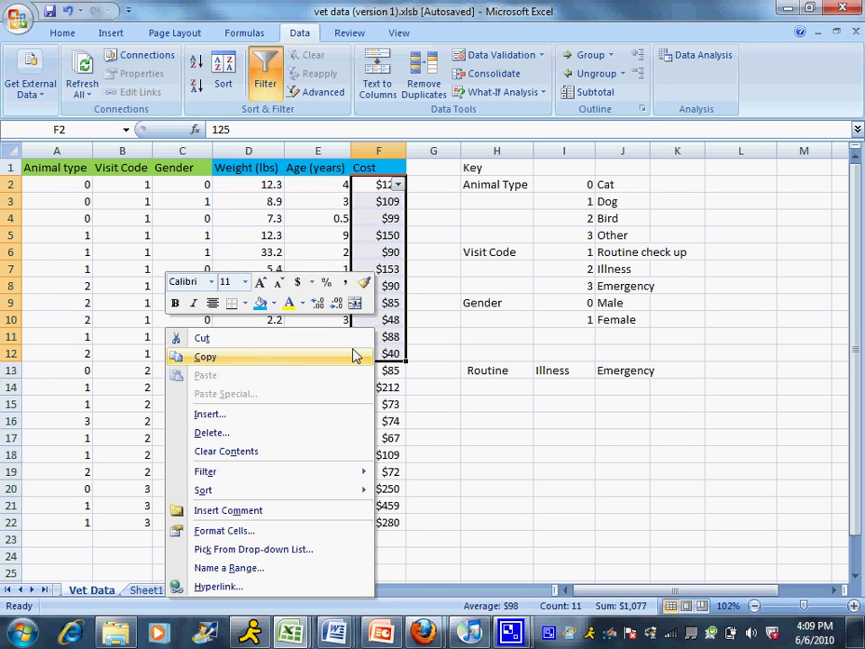
left_click(354, 356)
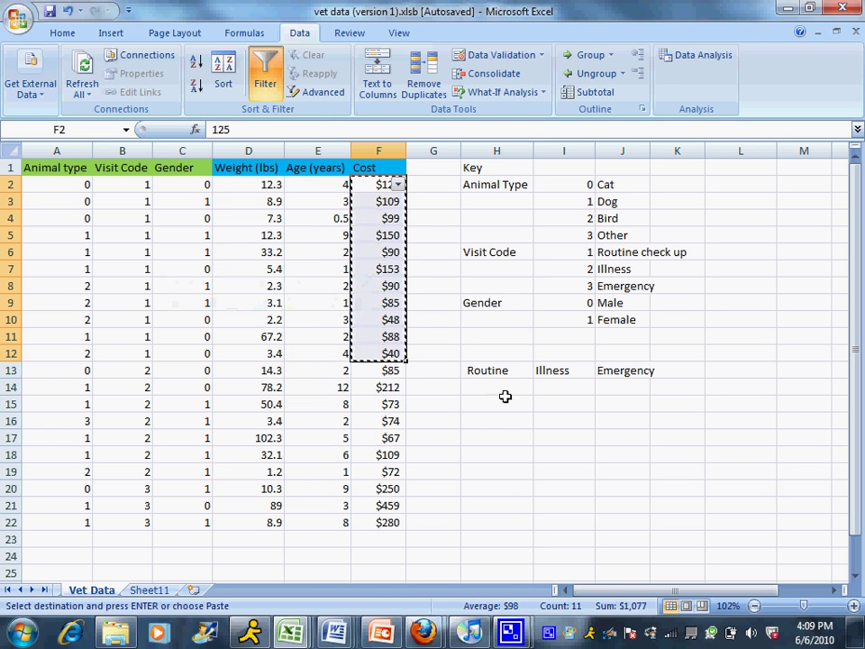
left_click(504, 389)
right_click(505, 390)
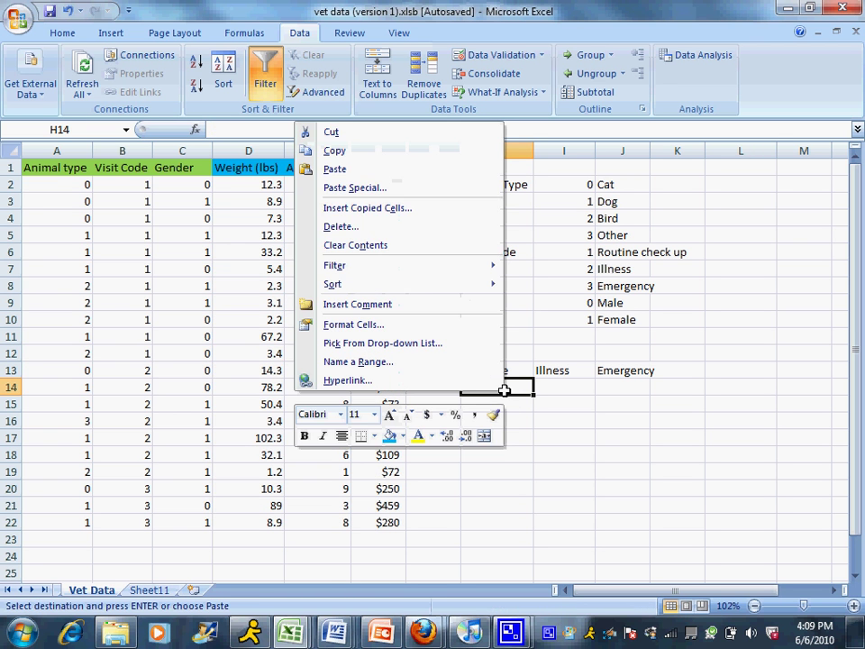
left_click(433, 169)
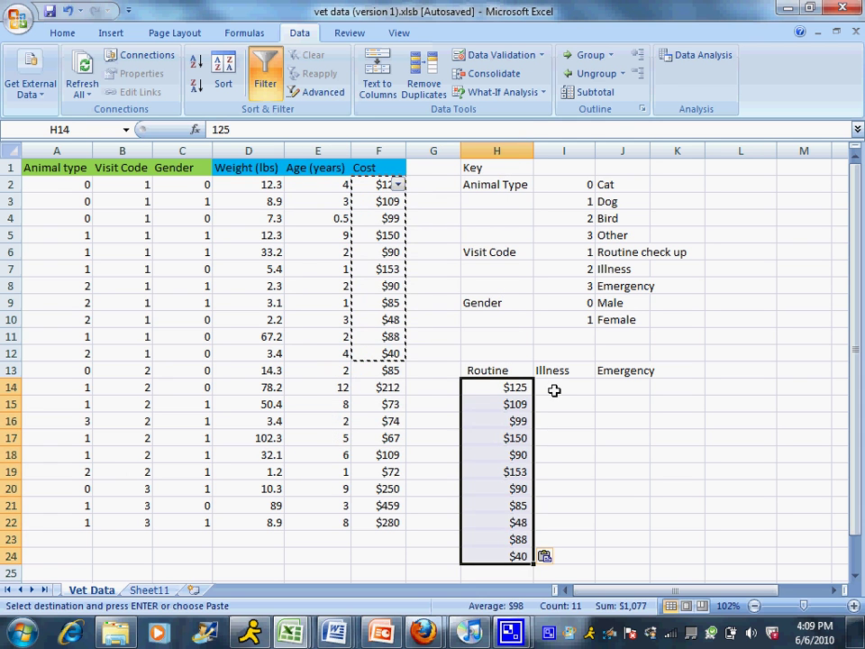
Copy the costs of the visit code 2 rows, F13:F19, into the Illness column starting at I14
left_click_drag(389, 370, 390, 463)
right_click(373, 455)
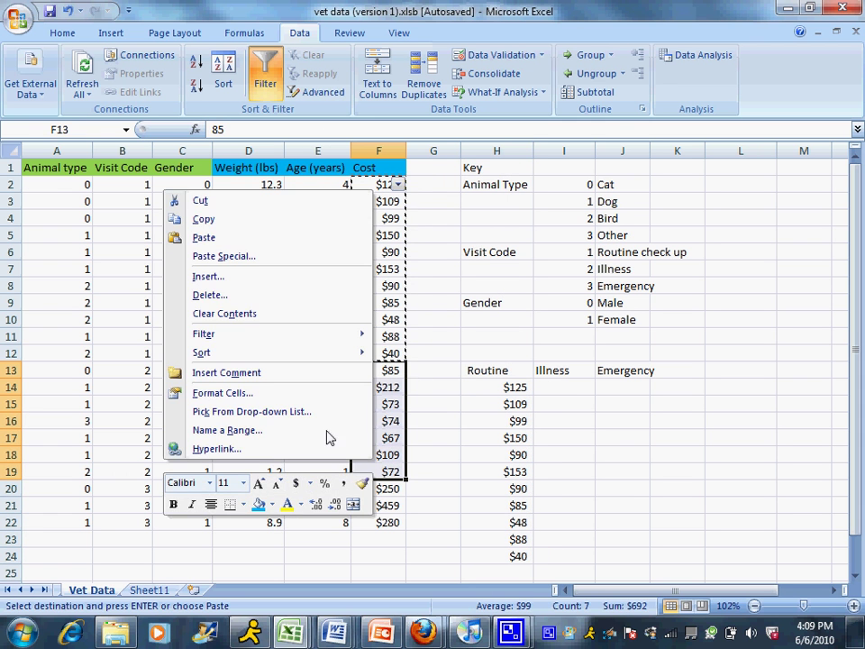
left_click(303, 220)
left_click(578, 387)
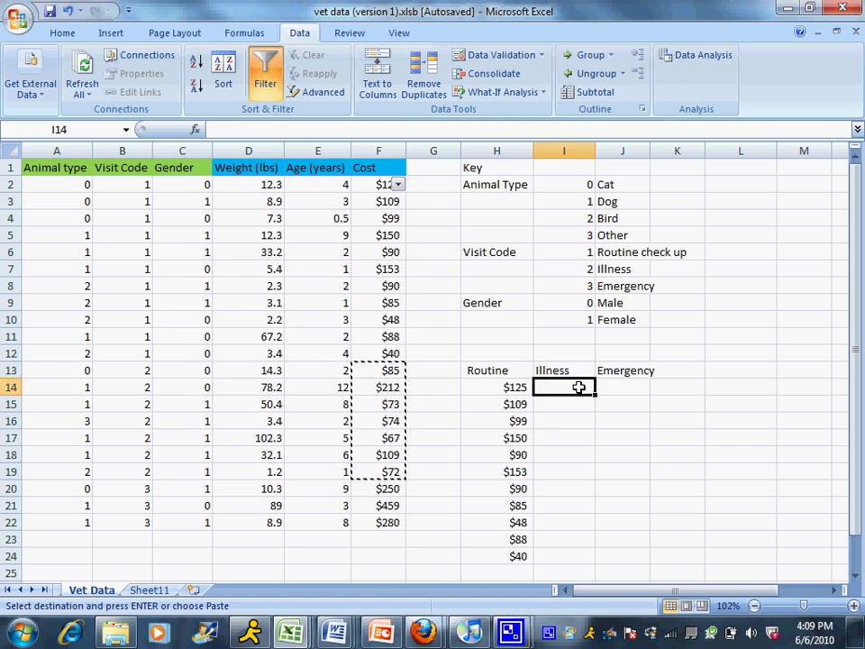
right_click(578, 387)
left_click(537, 168)
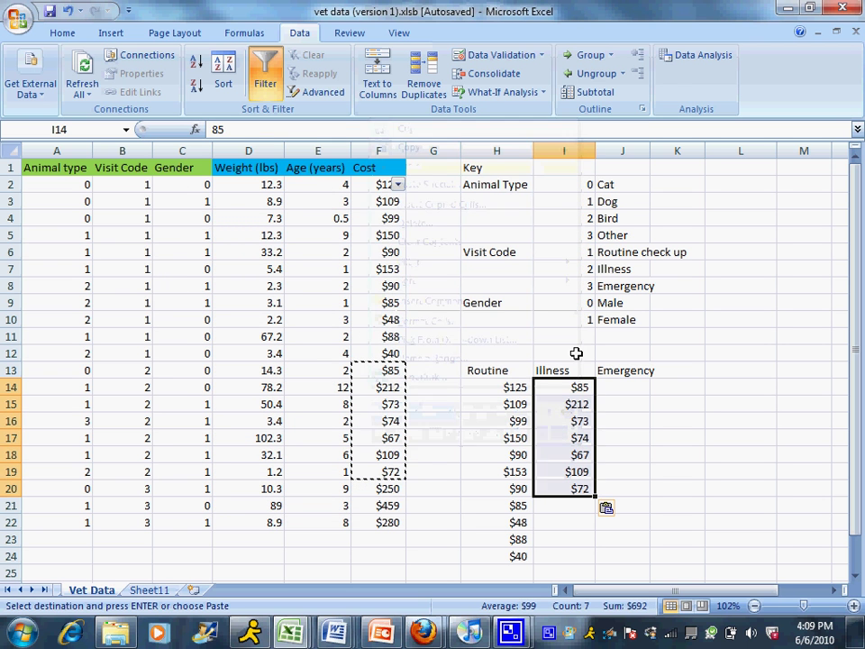
left_click_drag(373, 494, 370, 522)
right_click(362, 506)
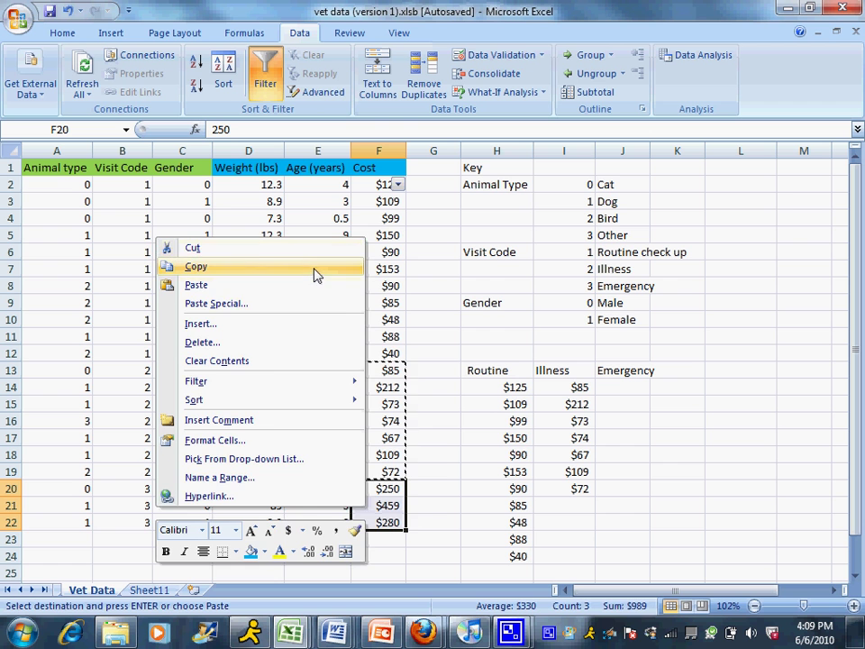
left_click(314, 268)
left_click(627, 386)
right_click(636, 387)
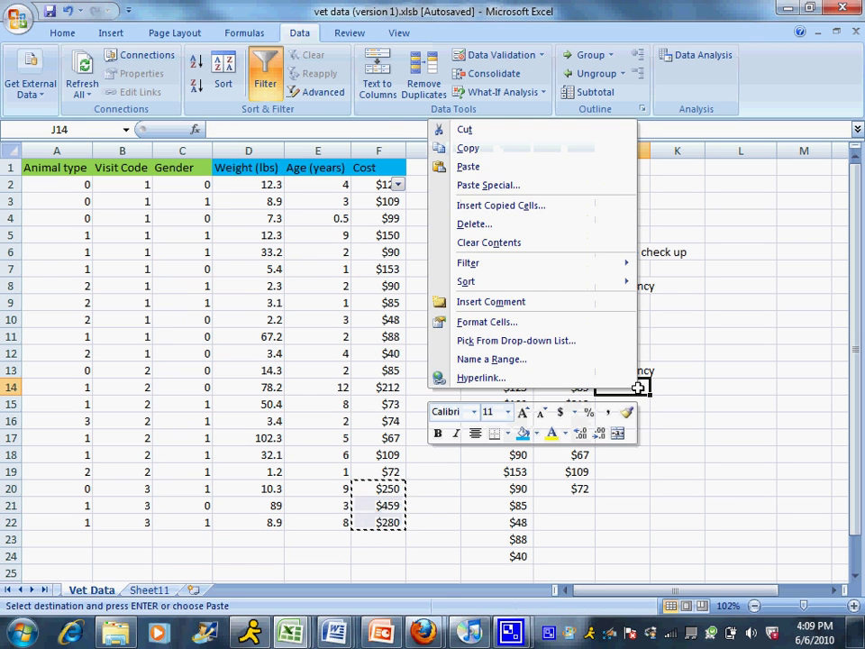
left_click(602, 148)
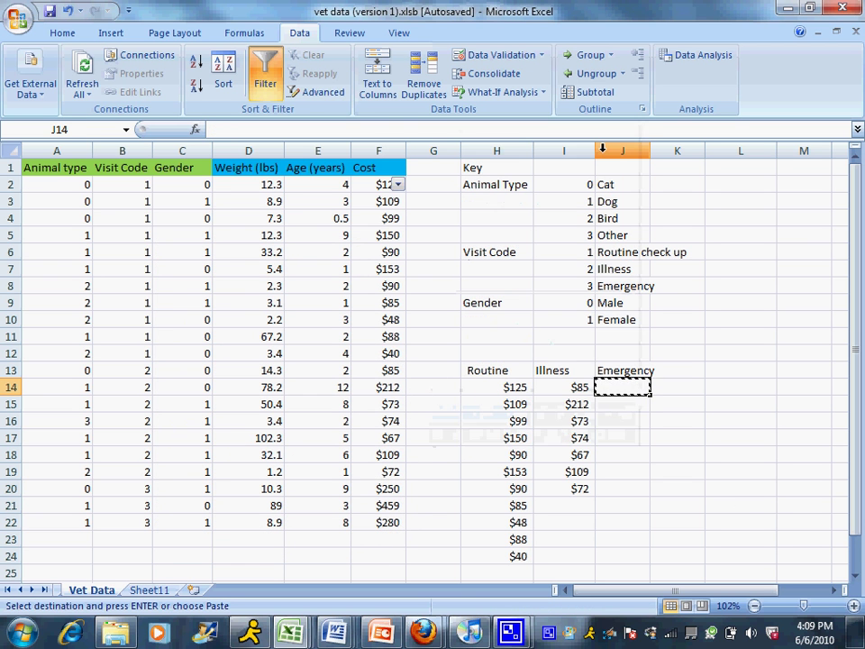
Copy the costs of the visit code 3 rows, F20:F22, into the Emergency column starting at J14
left_click(388, 489)
left_click_drag(388, 489, 386, 522)
right_click(366, 491)
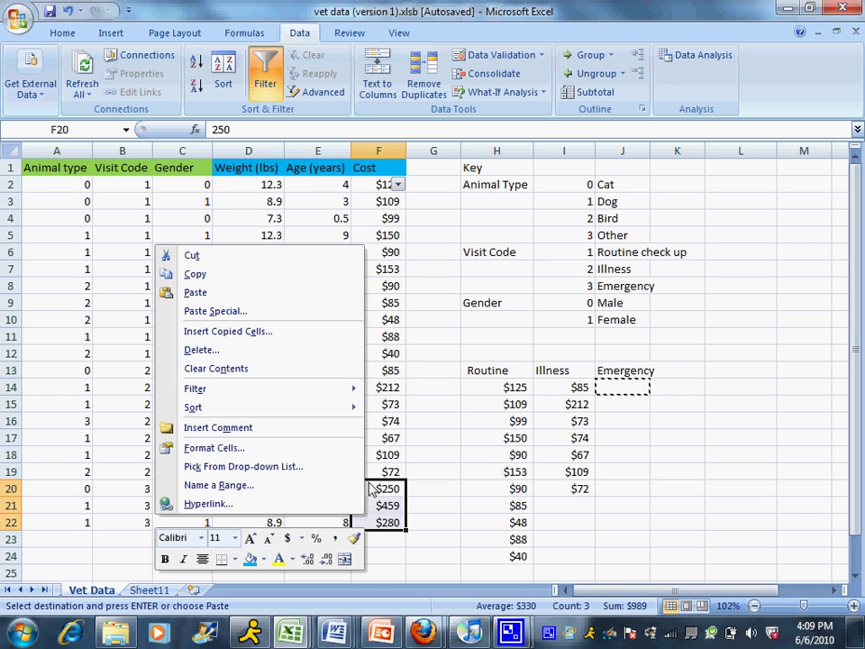
left_click(327, 274)
left_click(619, 392)
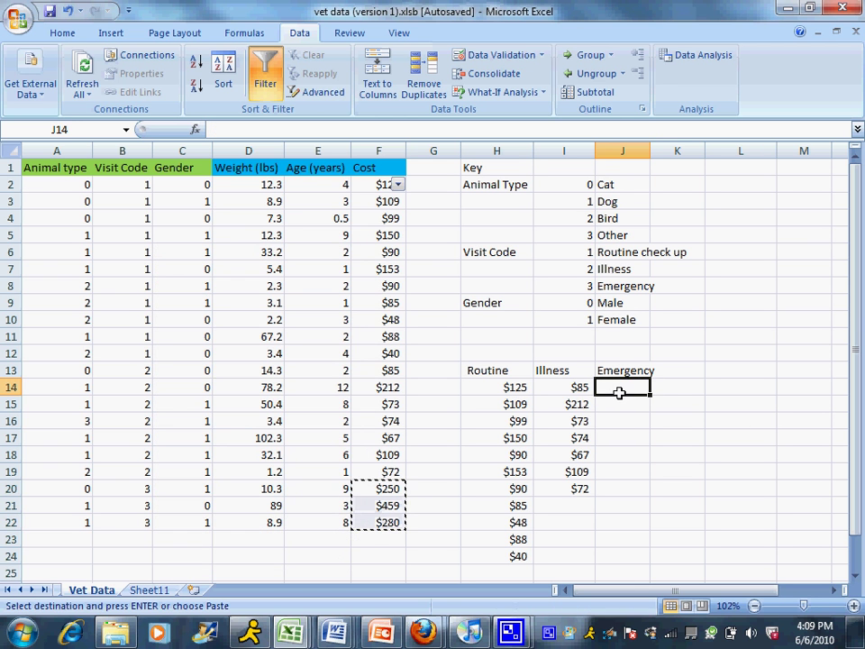
right_click(619, 383)
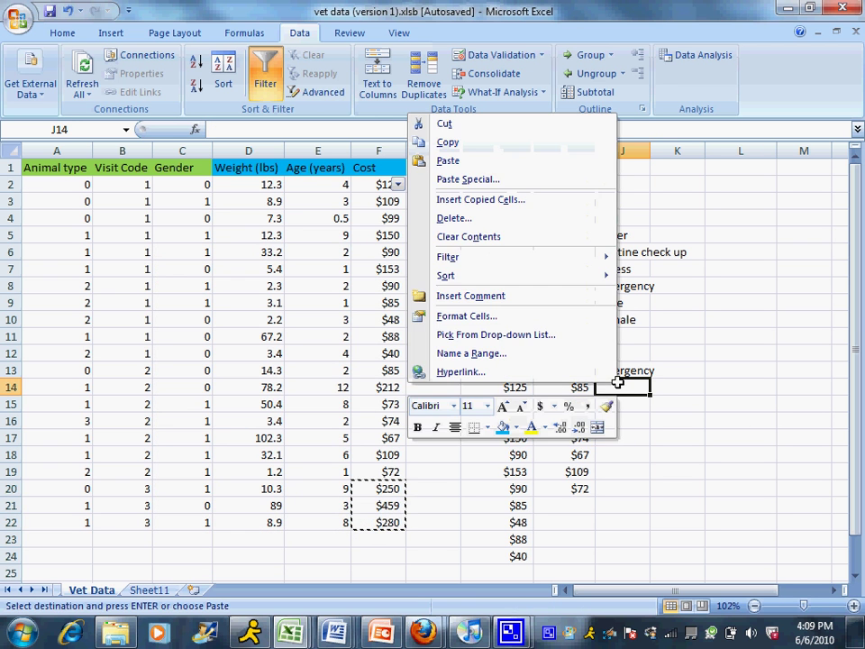
left_click(560, 162)
left_click(587, 451)
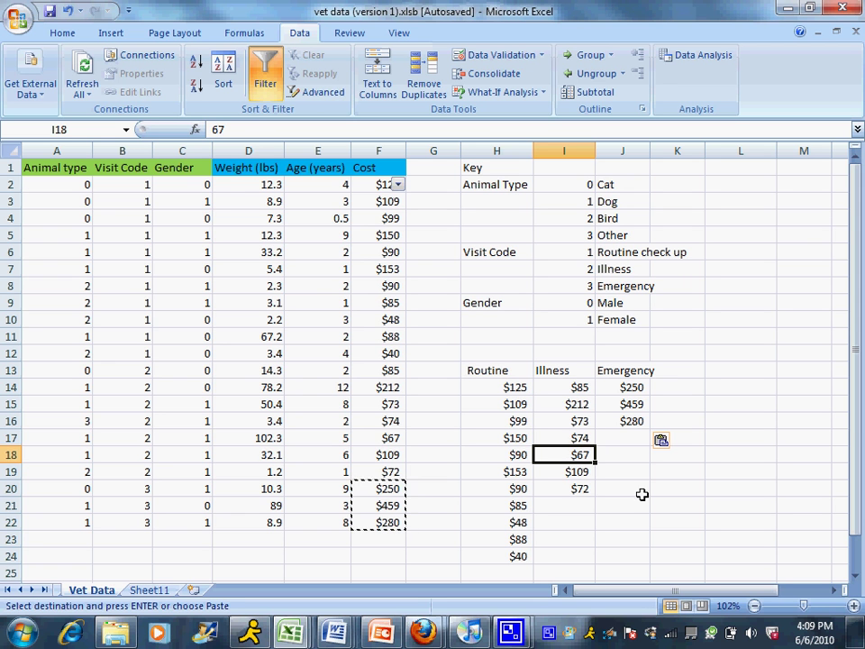
Run a single-factor ANOVA on H13:J24 with labels in the first row, output to a new worksheet, and widen column A to fit its labels
left_click_drag(855, 451, 854, 467)
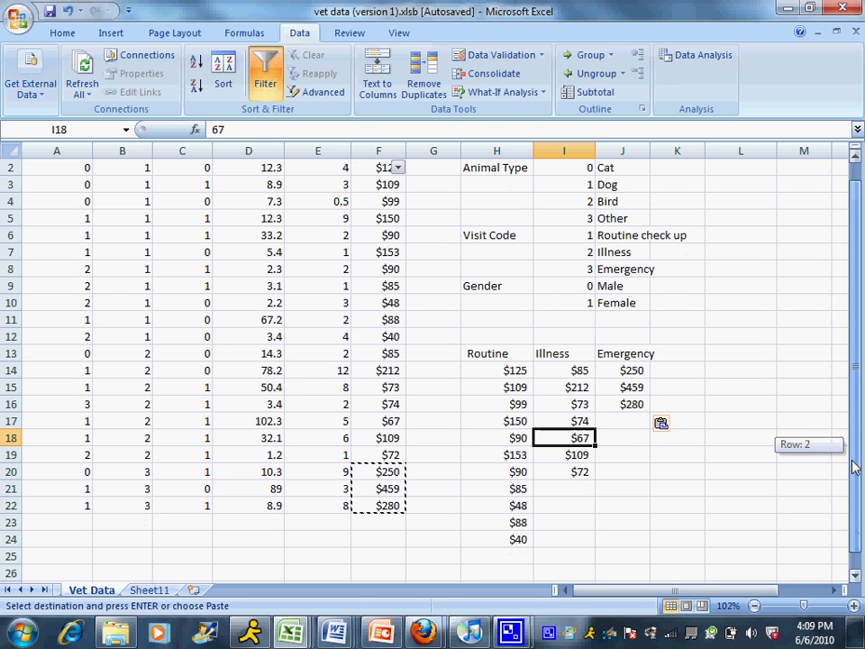
left_click(703, 55)
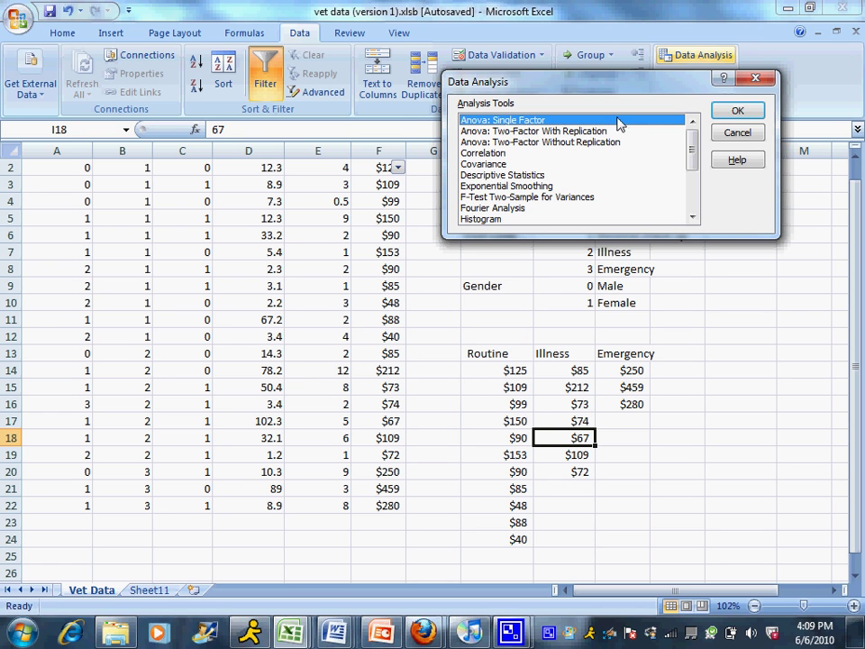
left_click(728, 115)
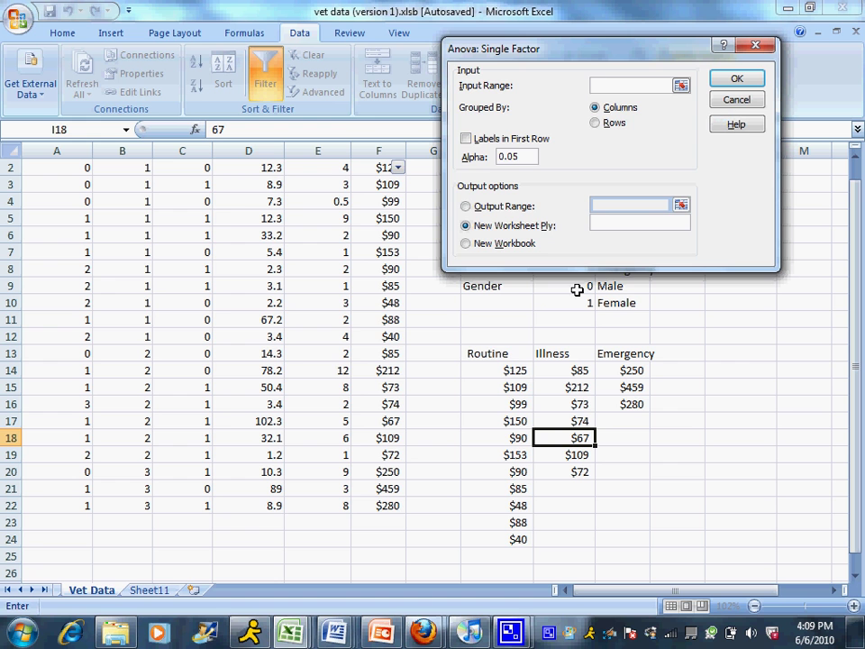
left_click_drag(497, 357, 620, 543)
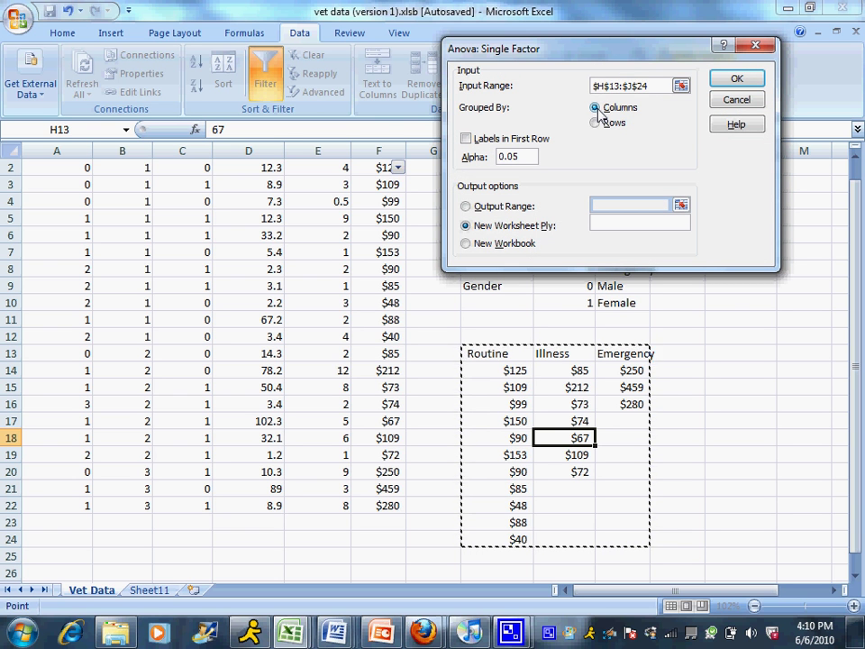
left_click(466, 140)
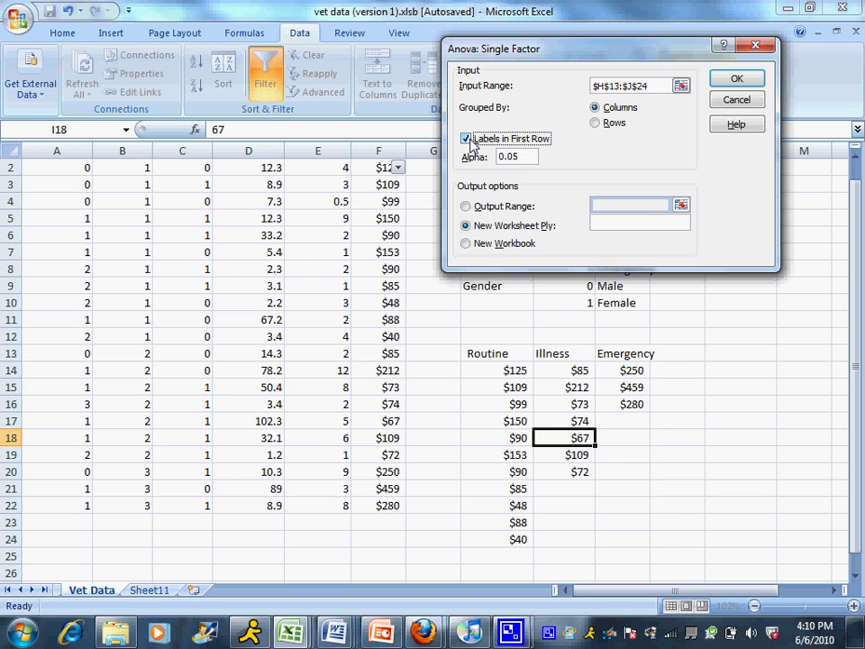
left_click(750, 81)
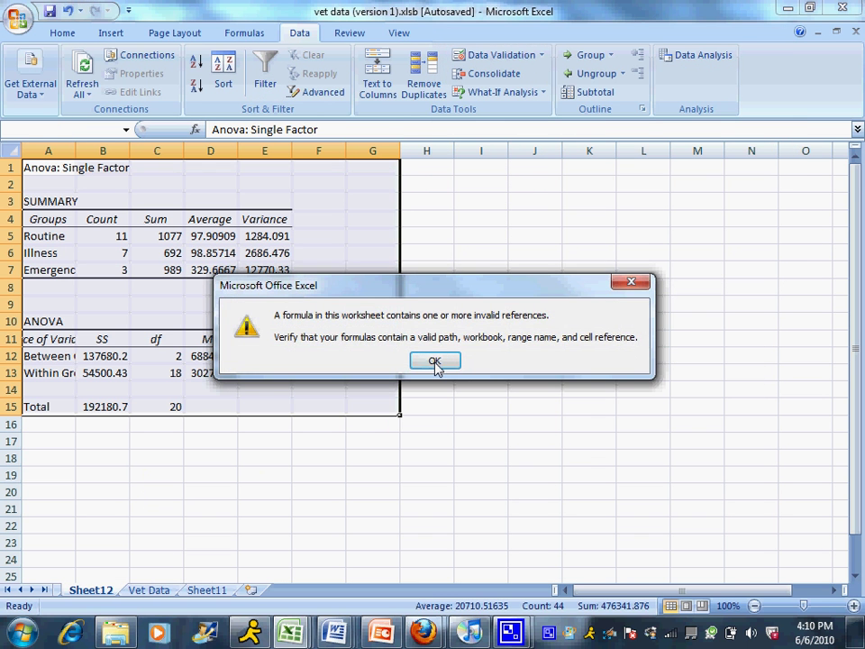
left_click(433, 361)
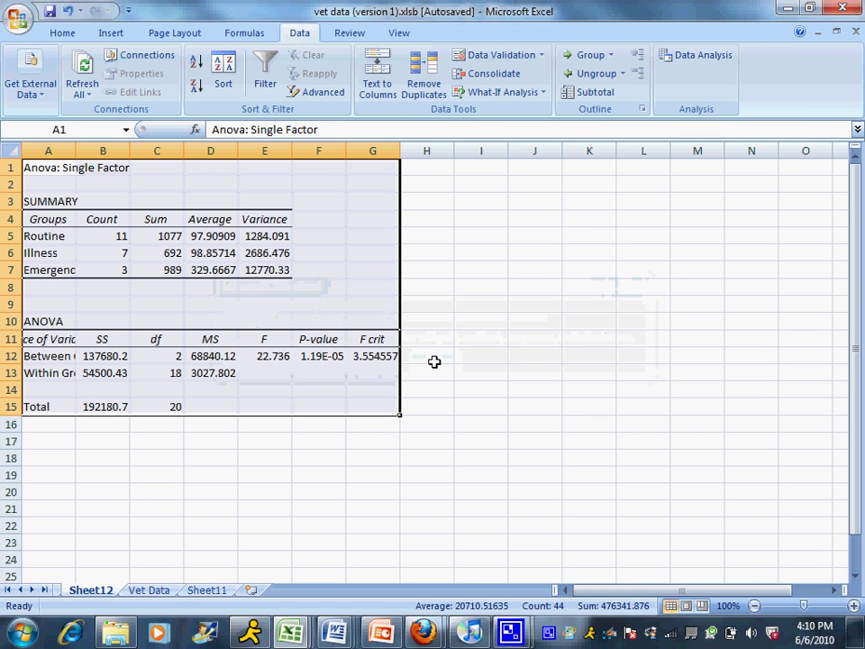
left_click_drag(76, 150, 134, 150)
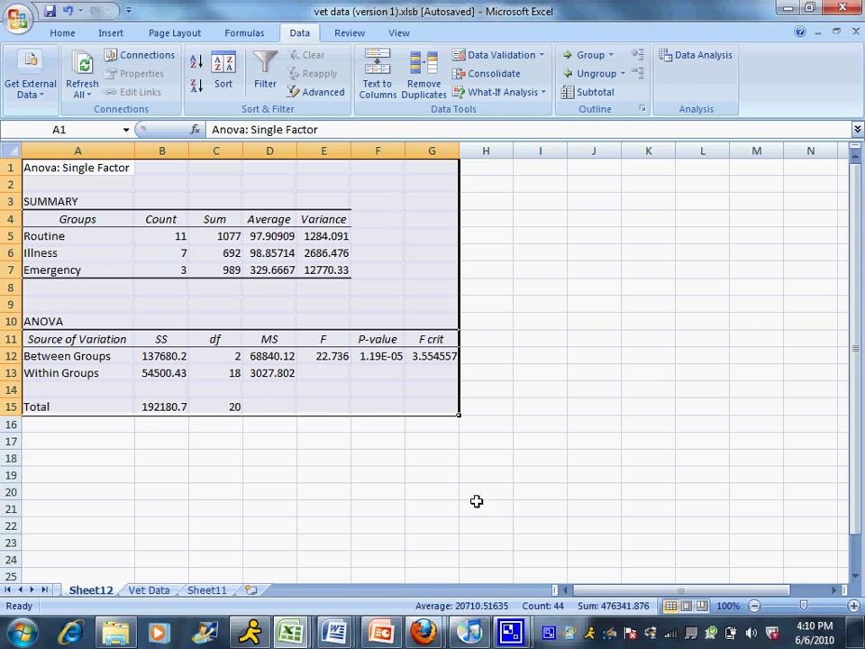
right_click(382, 382)
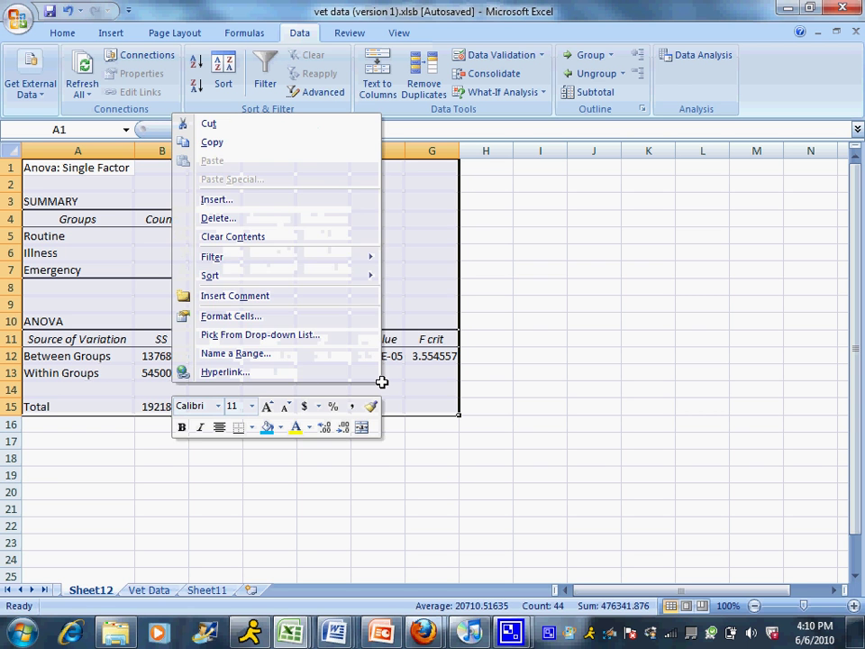
left_click(307, 144)
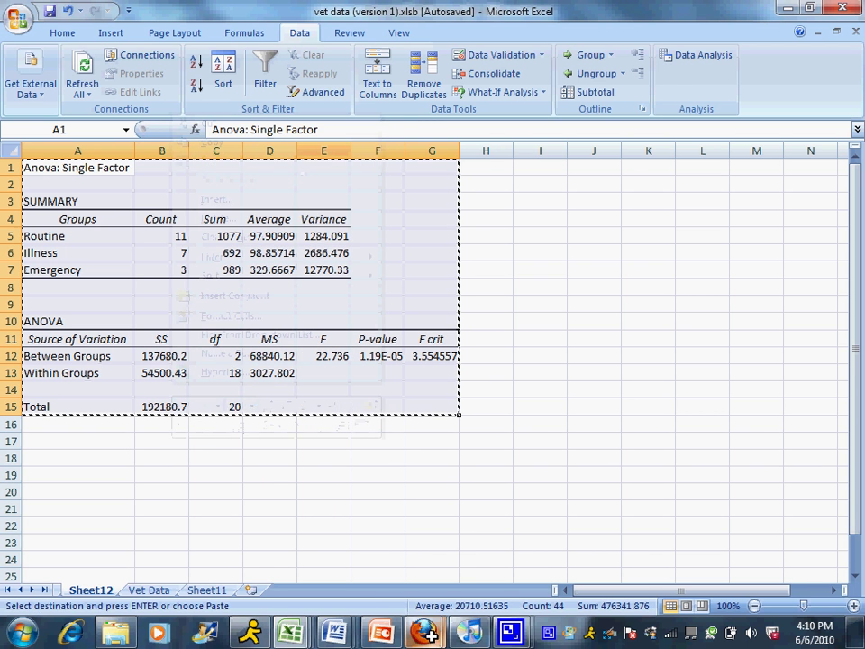
mouse_move(461, 638)
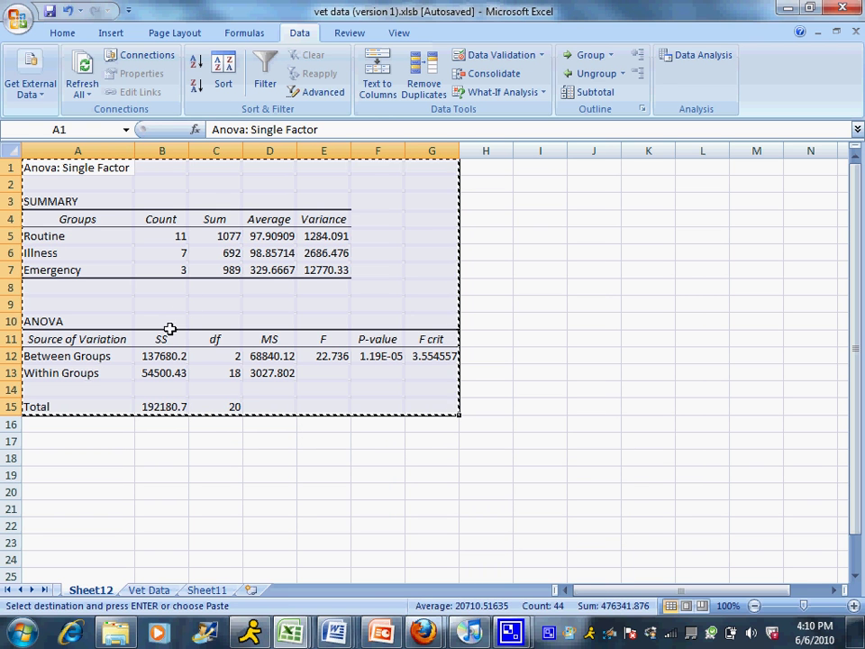
Fill the F and F crit headings and their values, E11:E12 and G11:G12, with yellow
left_click(324, 355)
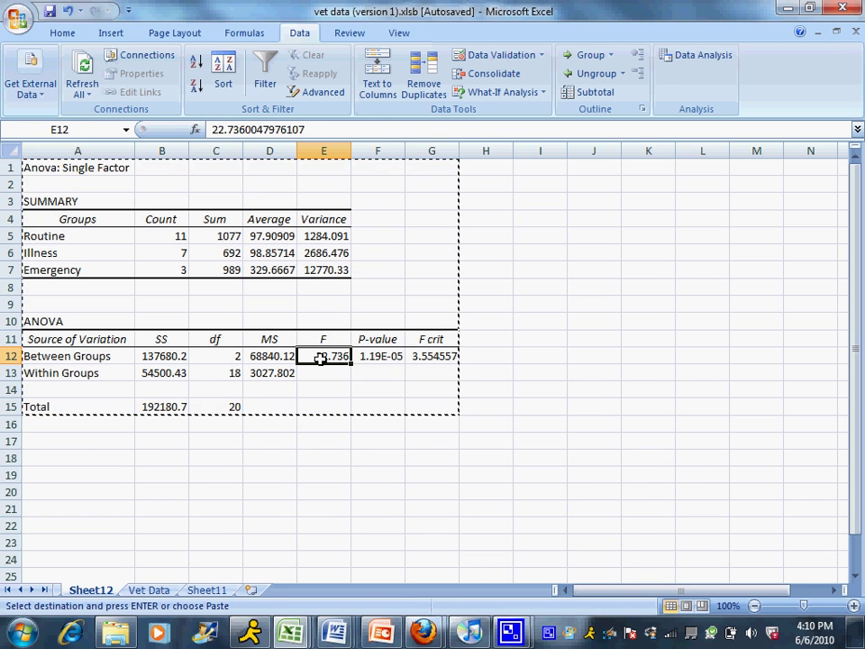
left_click_drag(324, 355, 323, 339)
left_click(62, 33)
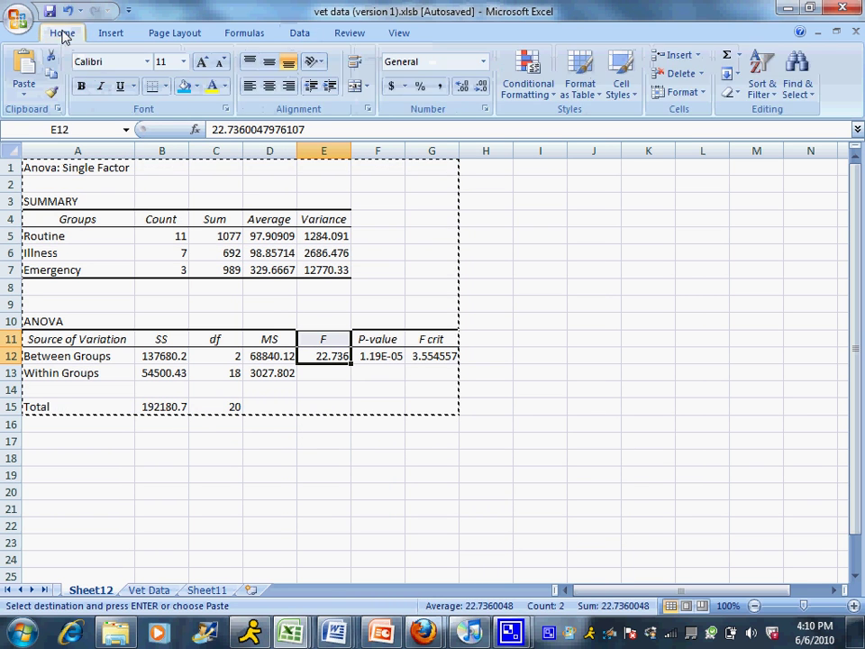
left_click(195, 88)
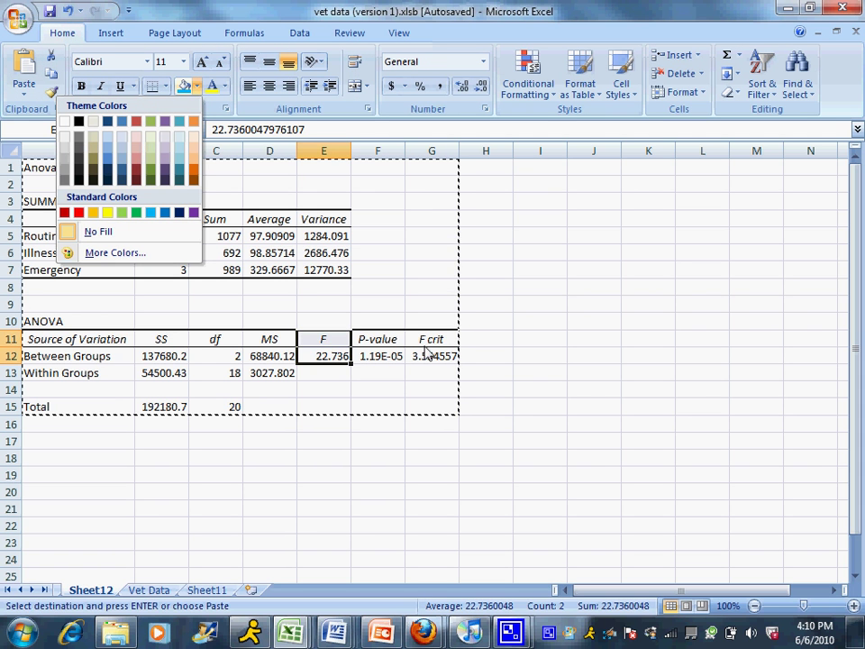
left_click(107, 213)
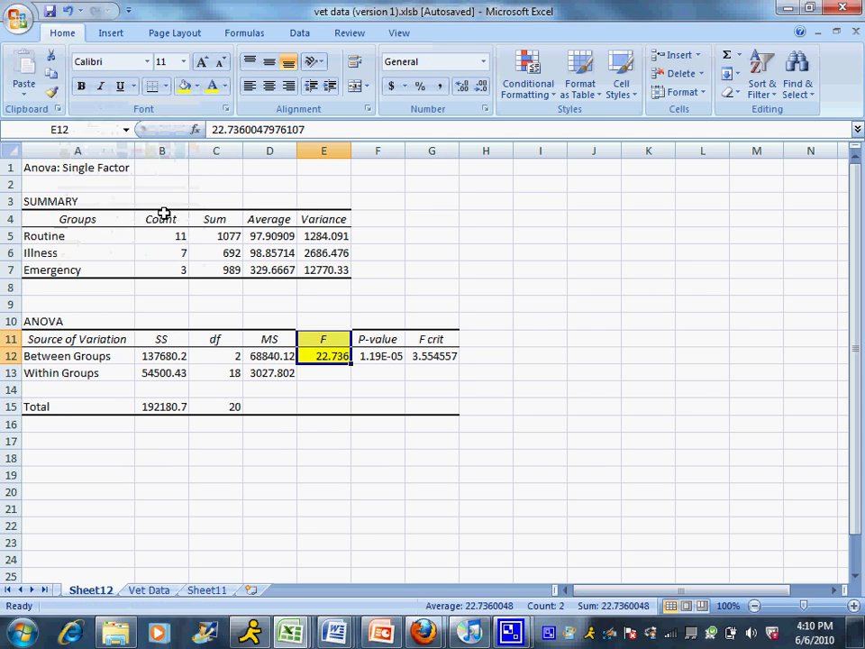
left_click_drag(421, 336, 424, 355)
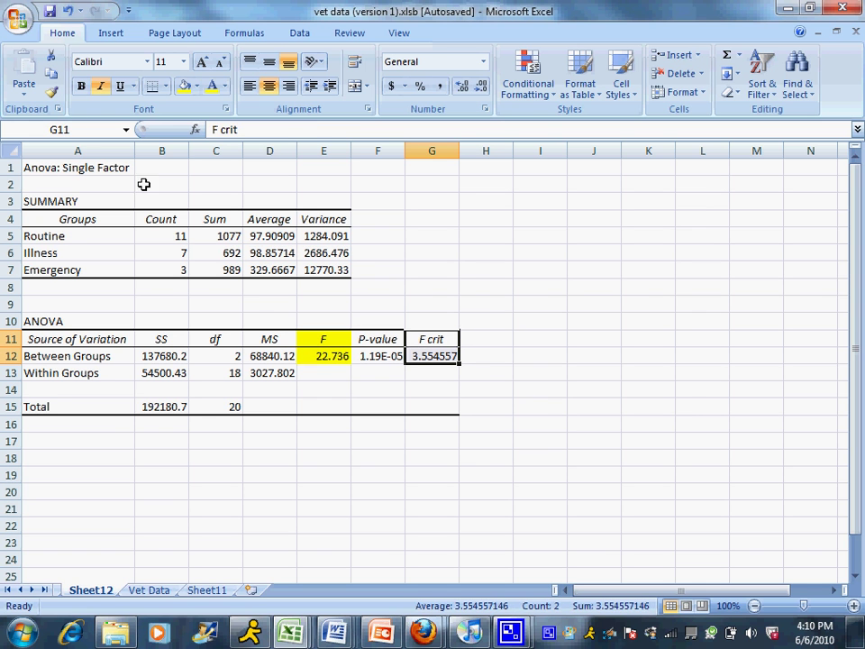
left_click(194, 86)
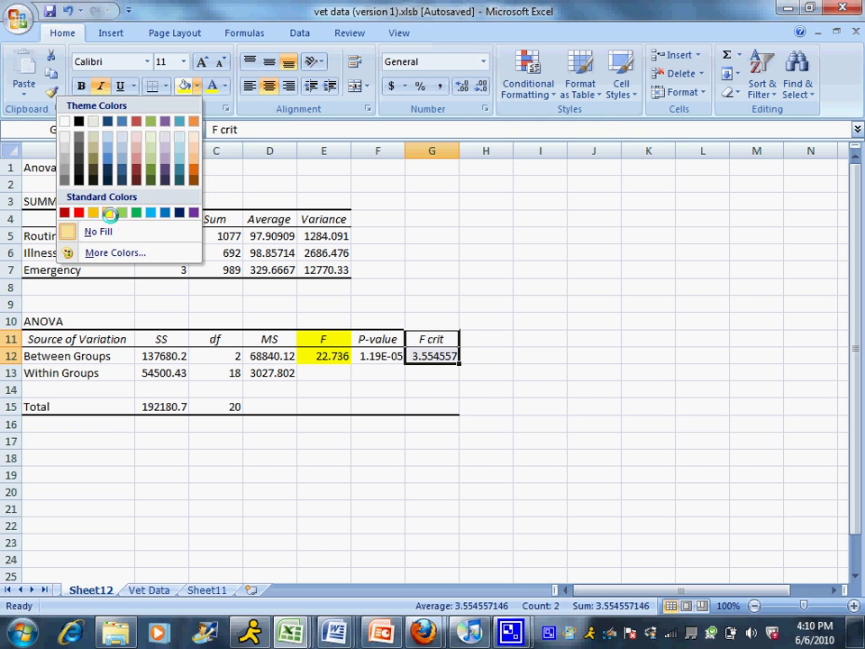
left_click(107, 212)
Copy the ANOVA output A1:G15 and paste it into the Word document on the empty line below α=0.05
left_click_drag(436, 406, 84, 173)
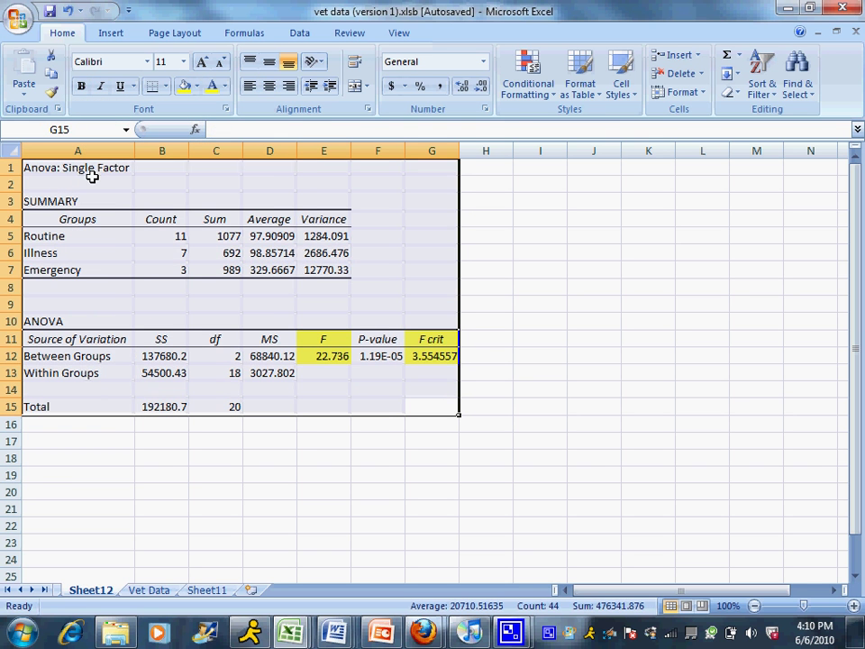
right_click(94, 171)
left_click(106, 206)
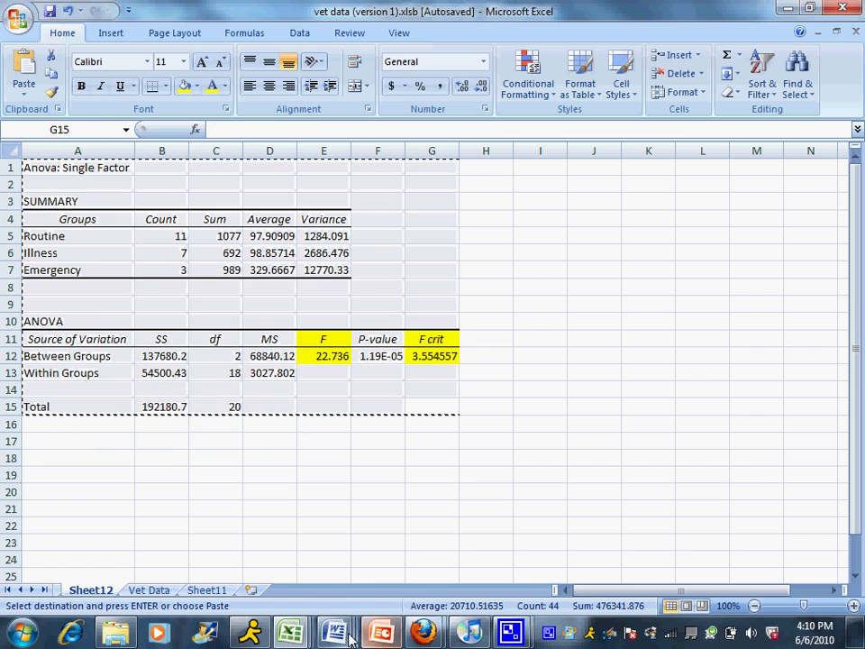
mouse_move(332, 633)
left_click(603, 573)
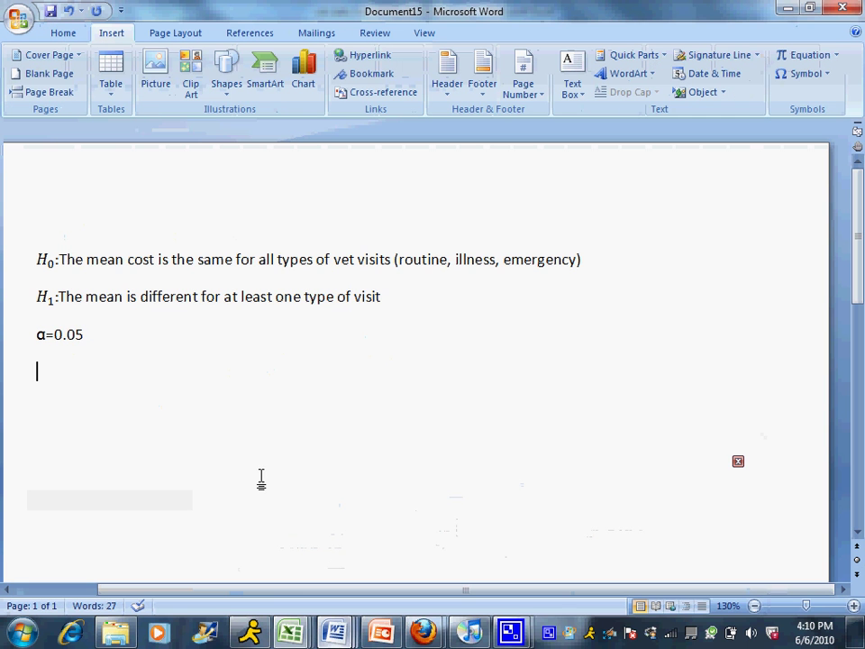
right_click(67, 375)
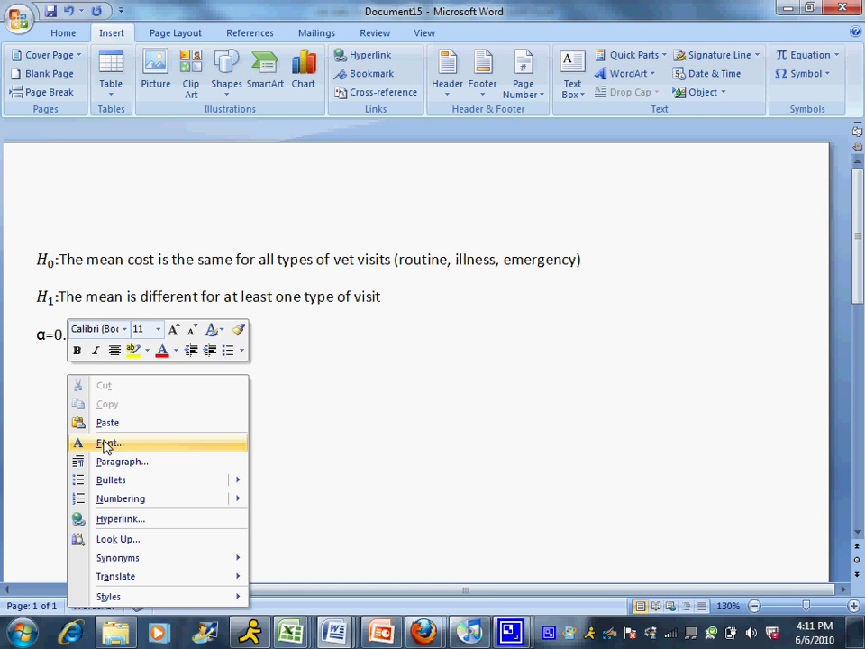
left_click(107, 423)
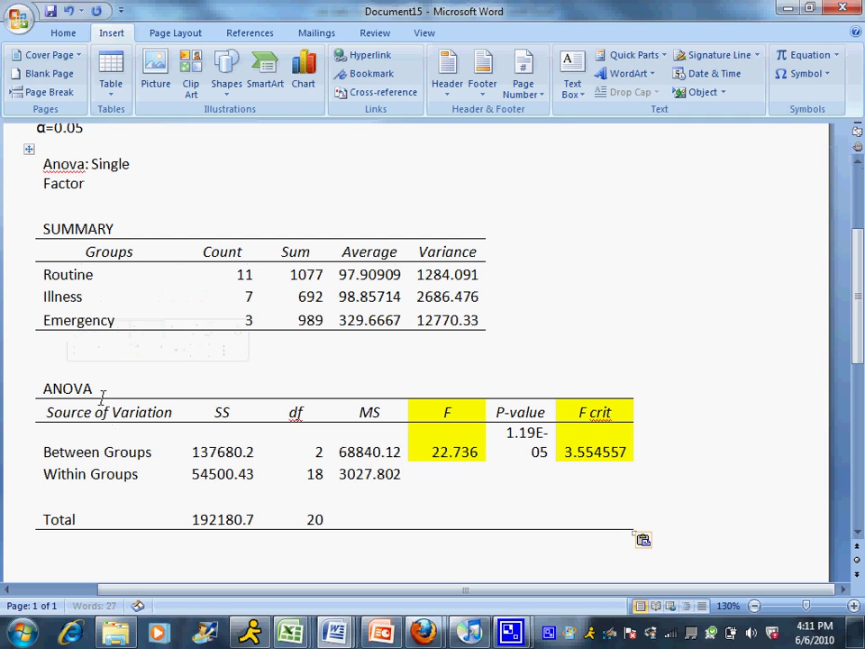
Add the line "Critical F Value: 3.55" between α=0.05 and the pasted ANOVA table
left_click(89, 143)
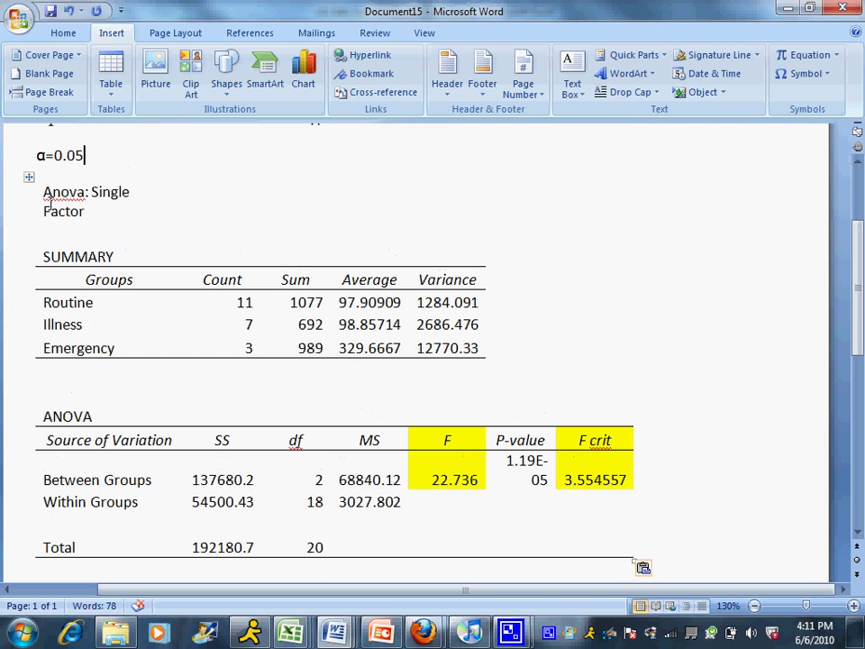
key("Return")
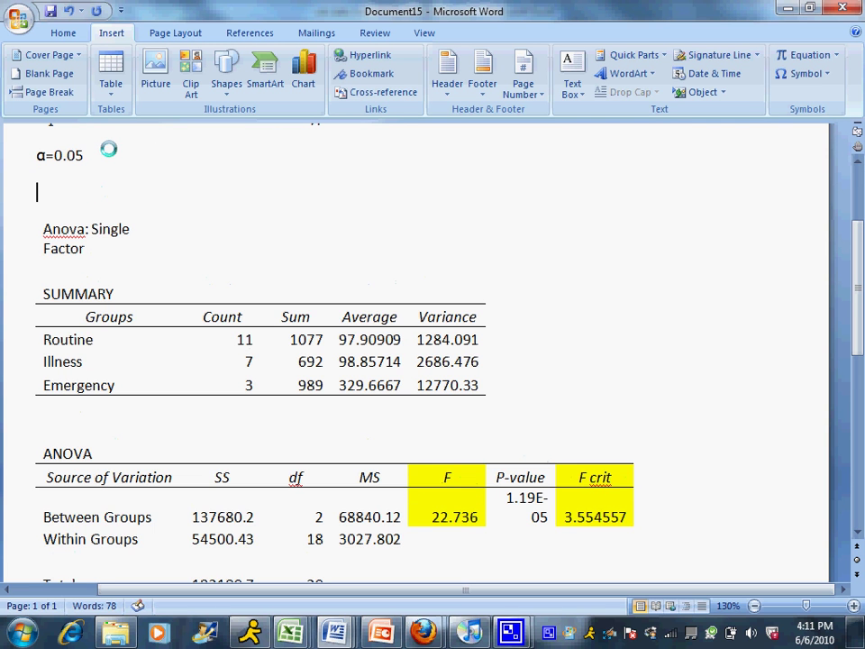
type("Critical")
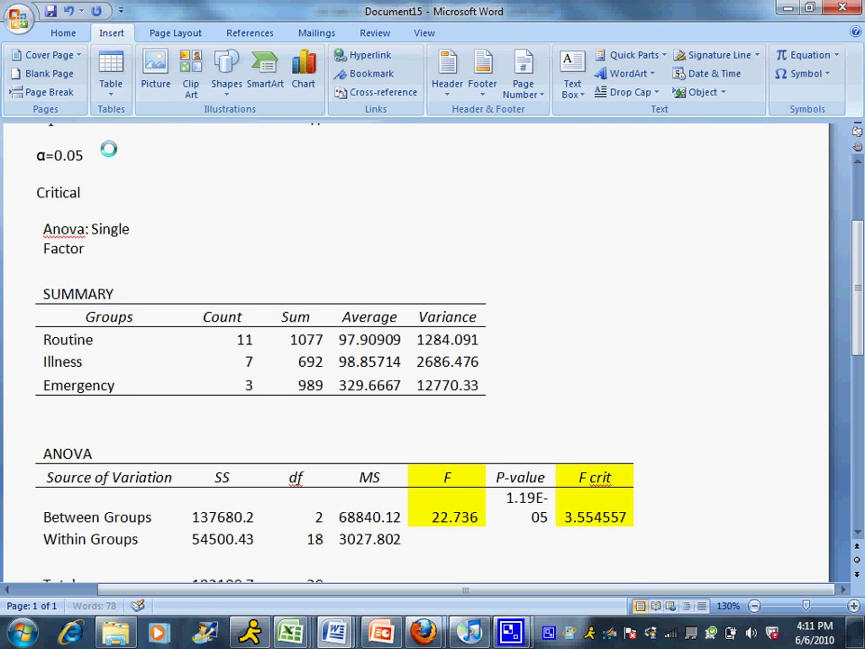
type(" F Value: ")
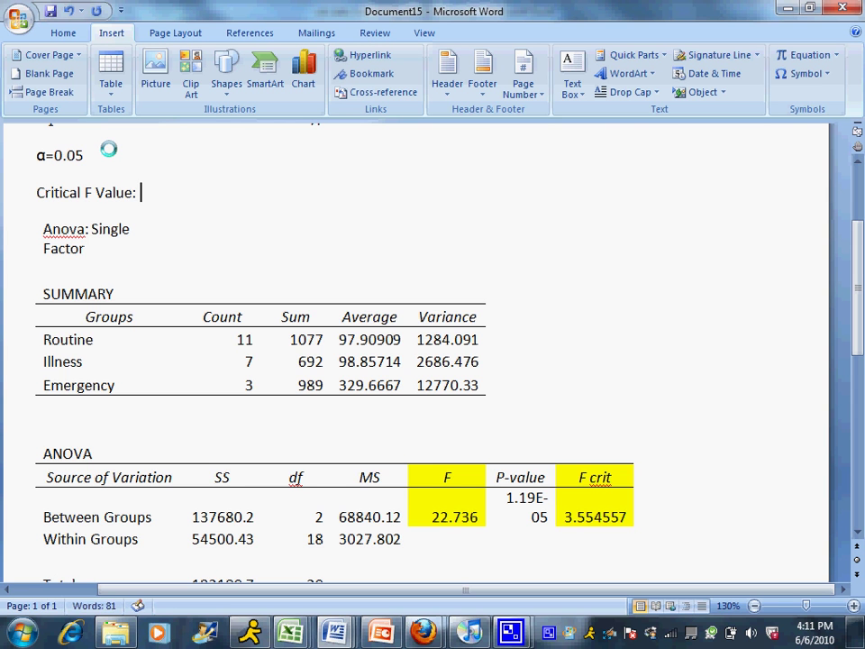
type("3.55")
Add the line "Test statistic: 22.7" below the critical F value
key("Return")
type("Test stat")
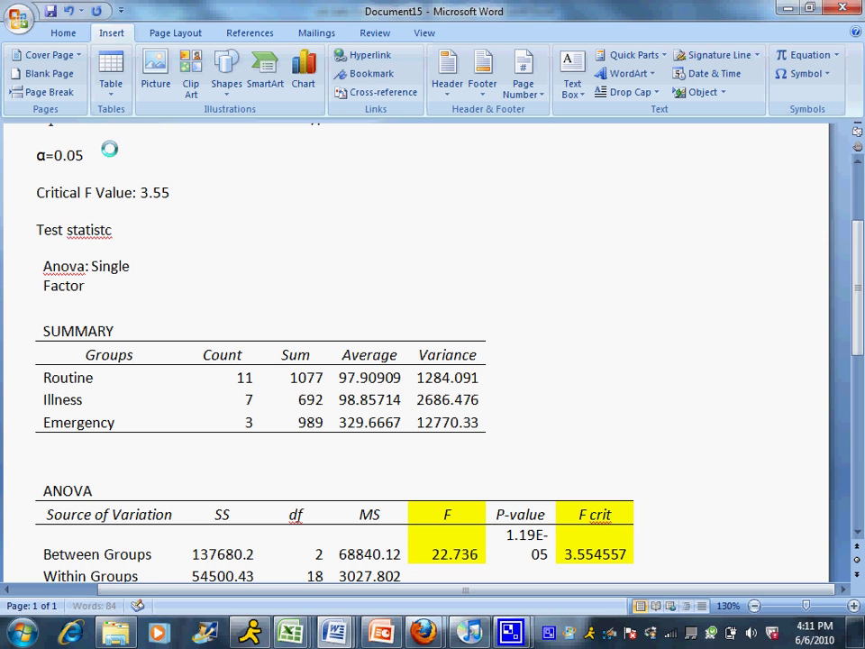
type("i")
type("stic is")
key("BackSpace")
key("BackSpace")
key("BackSpace")
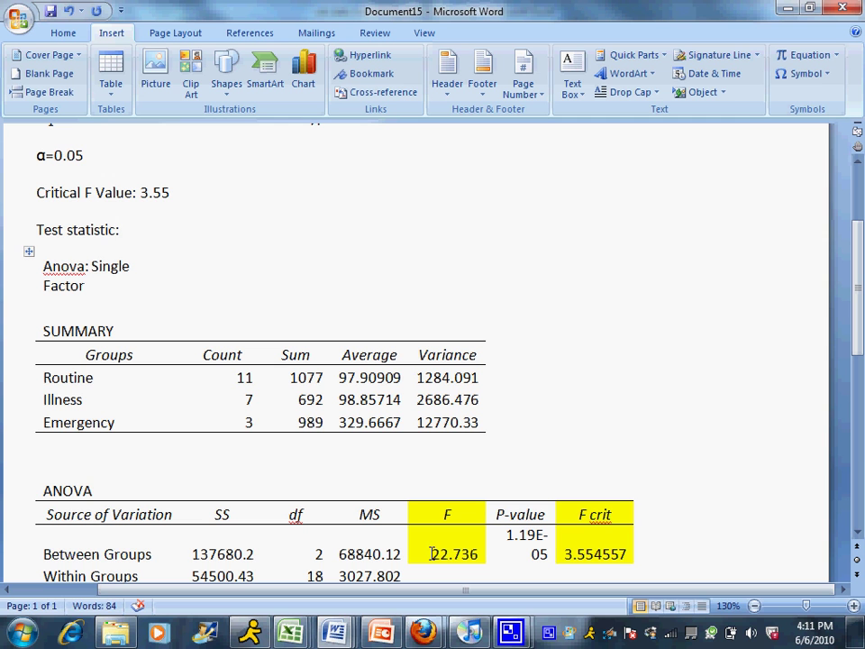
type(":  22.7")
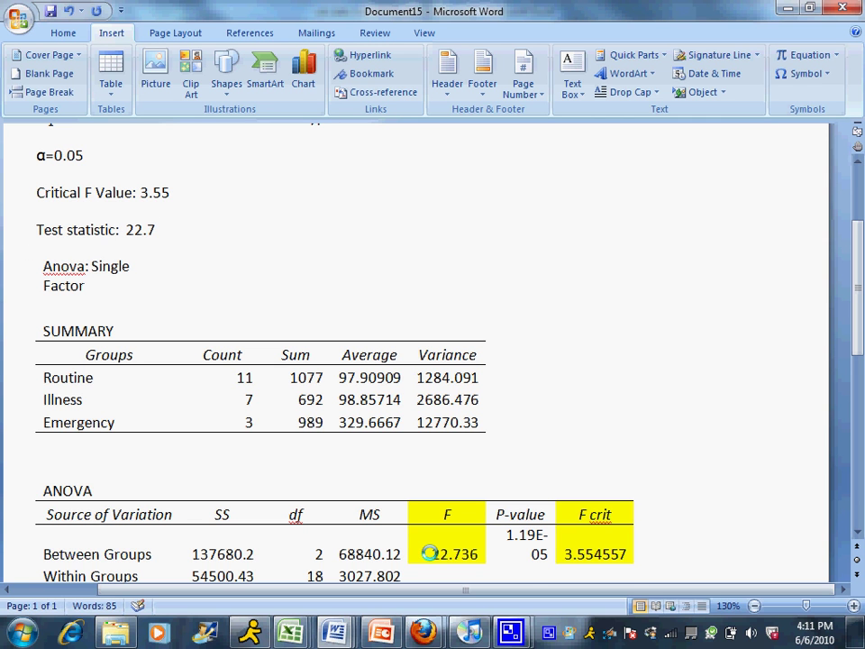
Start the conclusion on a new line with "Since the test statistic of 22.7 is larger than the critical F value of 3.55 we reject"
key("Return")
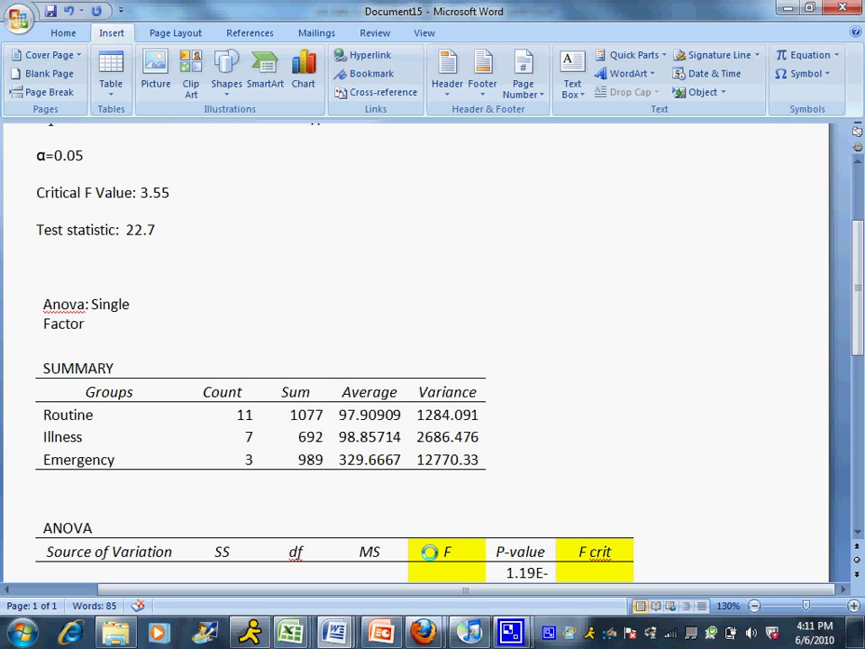
type("Since the ")
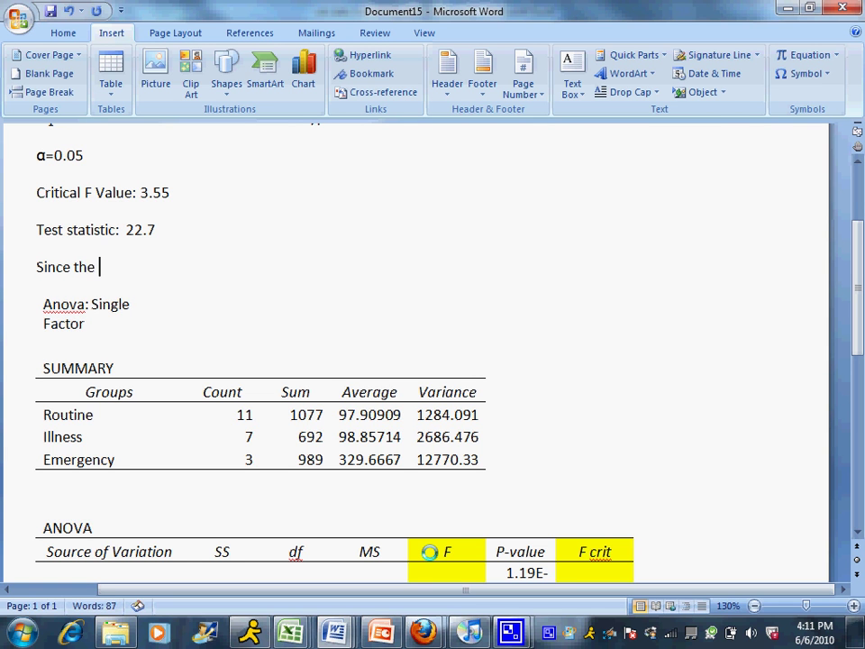
type("test")
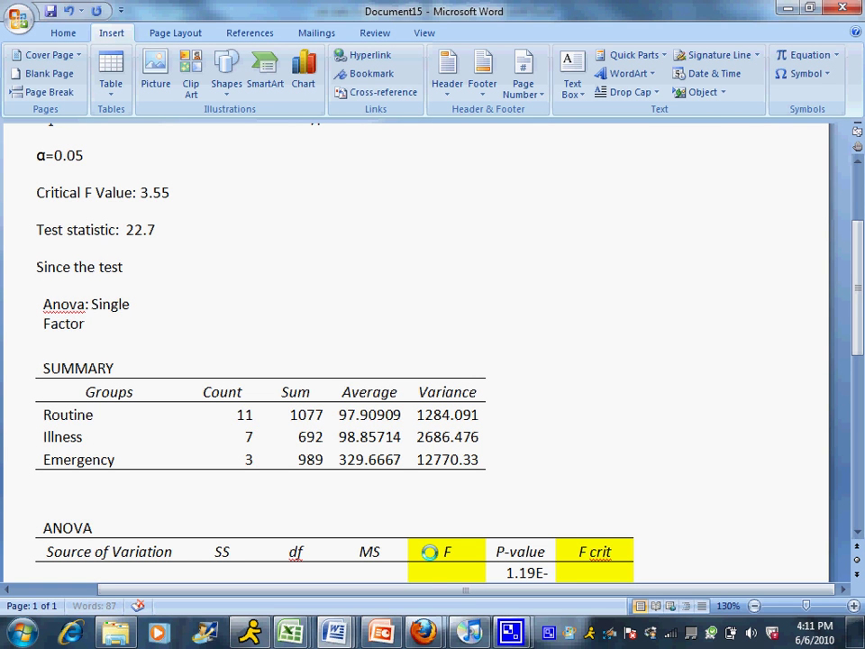
type(" statistic of 22")
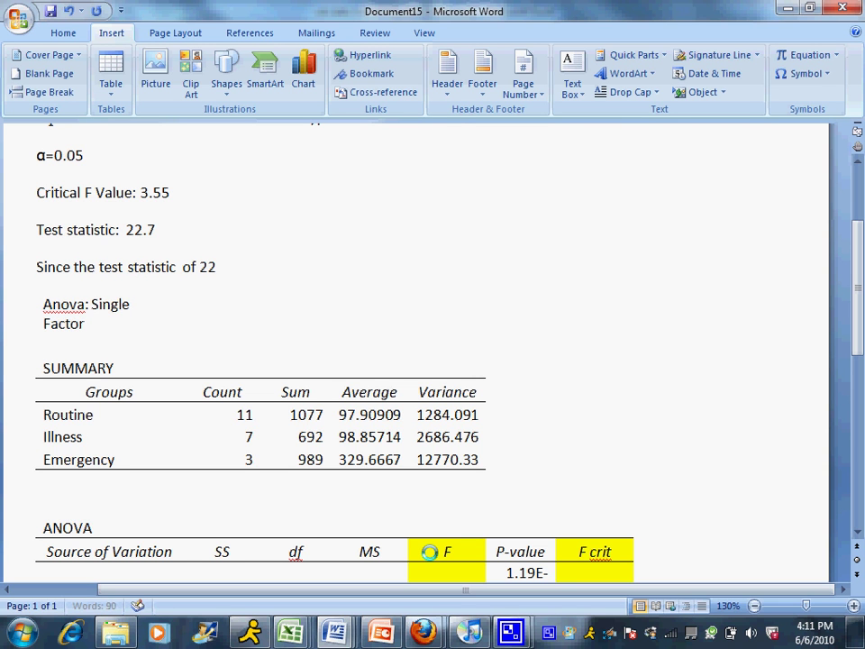
type(".7 is larger than the critical F value of 3.55 we reject H")
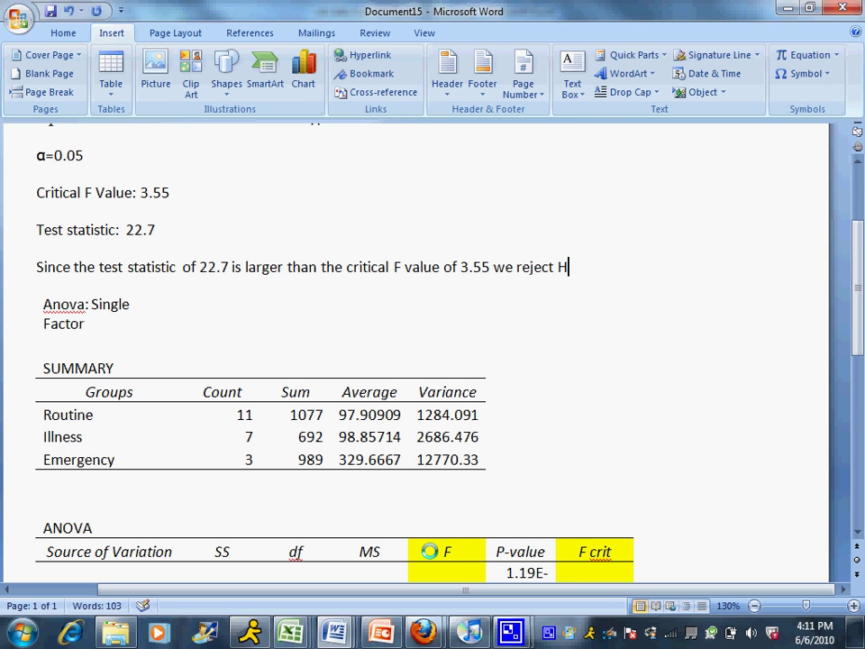
key("BackSpace")
Continue the conclusion sentence with "the null hypothesis and conclude that"
type("th")
type("e null hyhpo")
key("BackSpace")
key("BackSpace")
key("BackSpace")
type("pothesis and col")
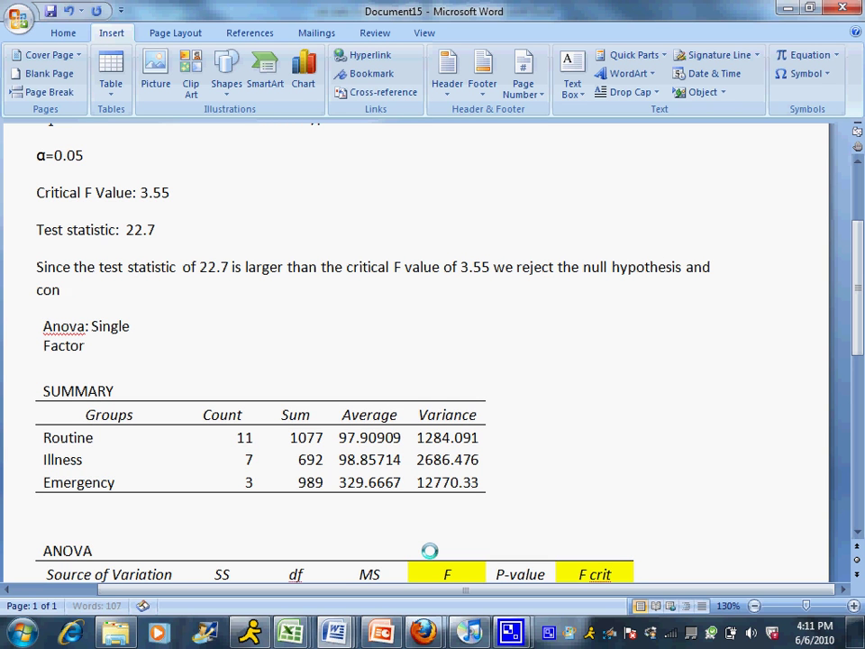
type("clude that")
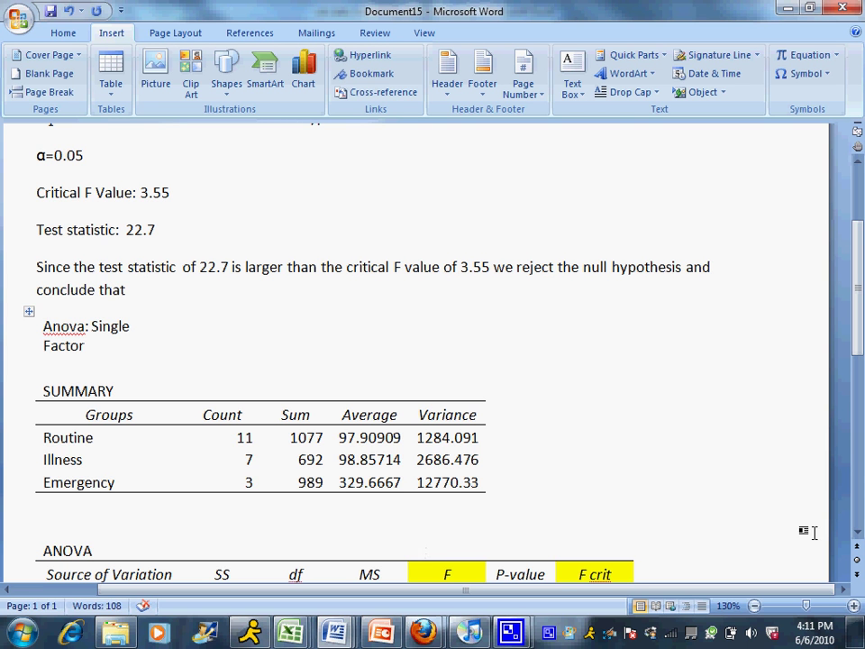
Finish the conclusion sentence with the wording of H1, "the mean is different for at least one type of visit."
scroll(854, 280, "up", 3)
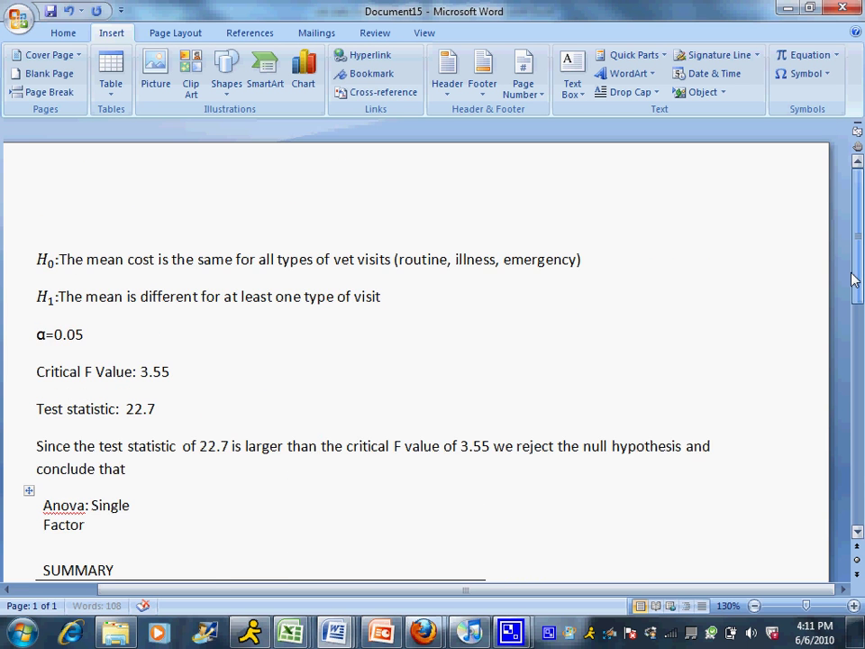
scroll(854, 279, "down", 3)
type("th")
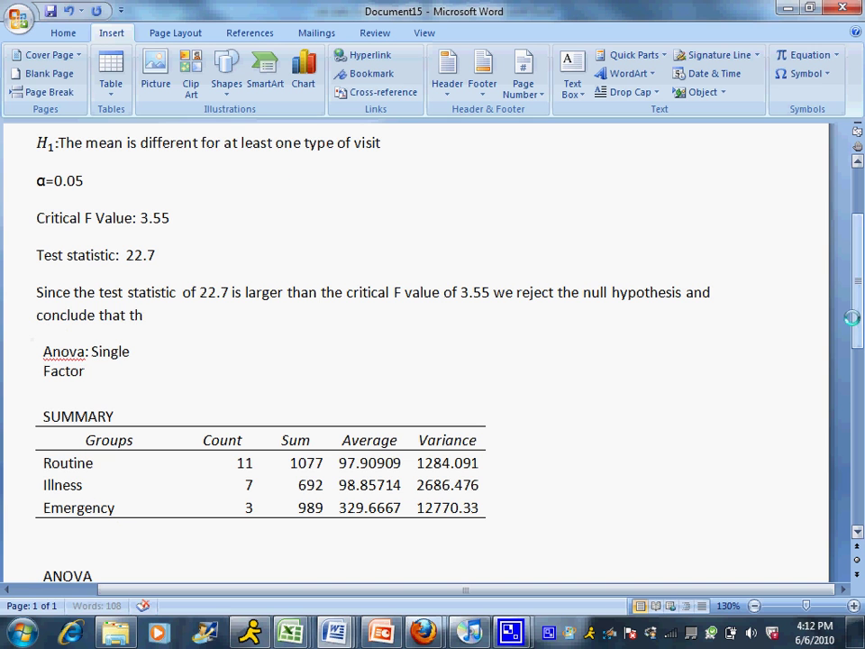
type("e mean is different for at least on")
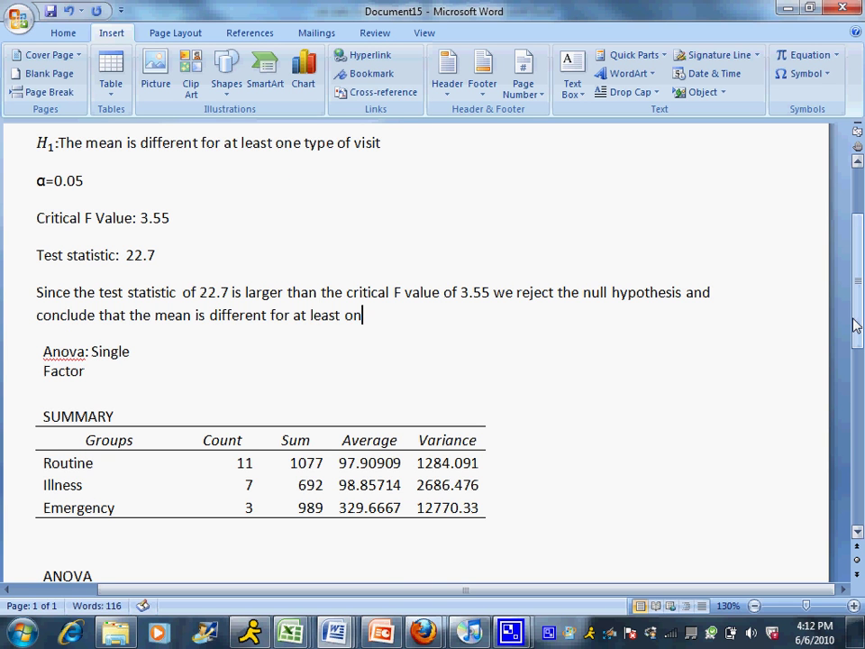
type("e type of visit.")
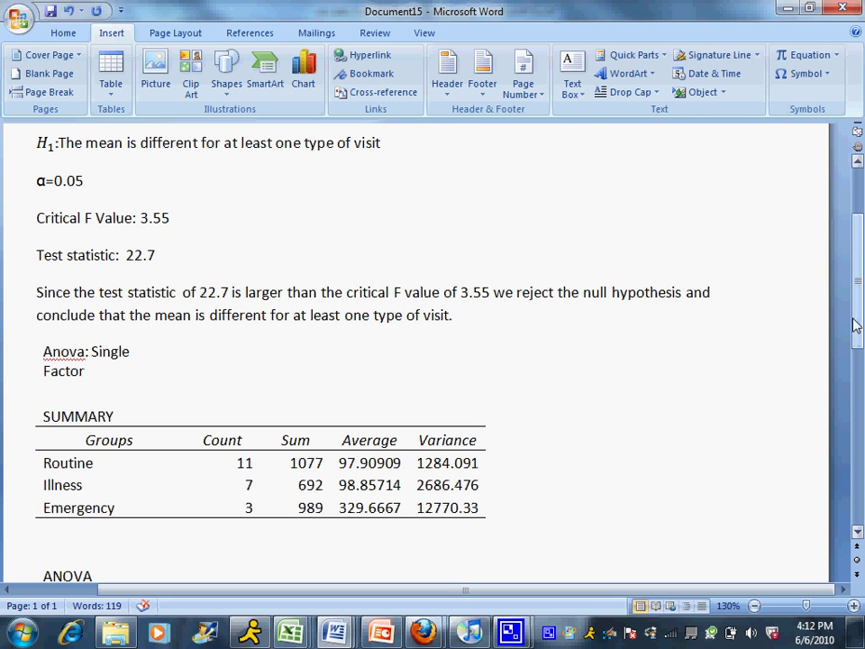
Add a paragraph below the conclusion: "That the cost for the three different types of vet visits (routine, illness, and emergency) is not the same."
key("Return")
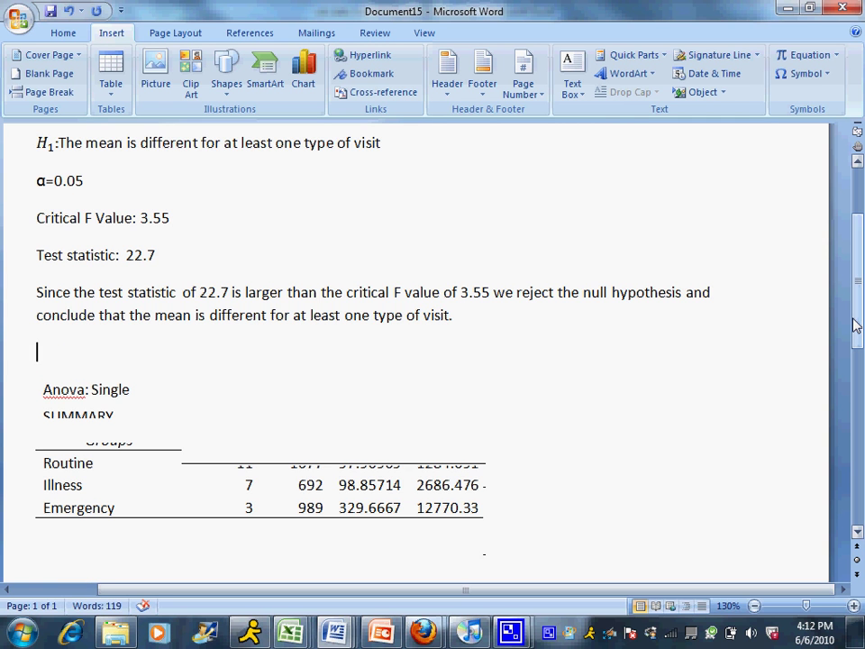
type("That t")
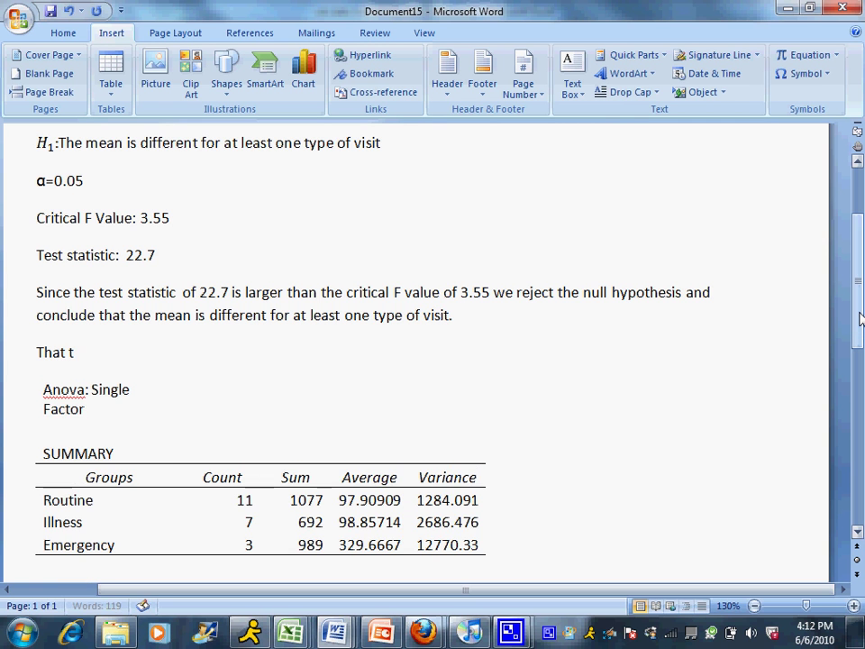
type("he")
key("BackSpace")
key("BackSpace")
key("BackSpace")
type("he cost f")
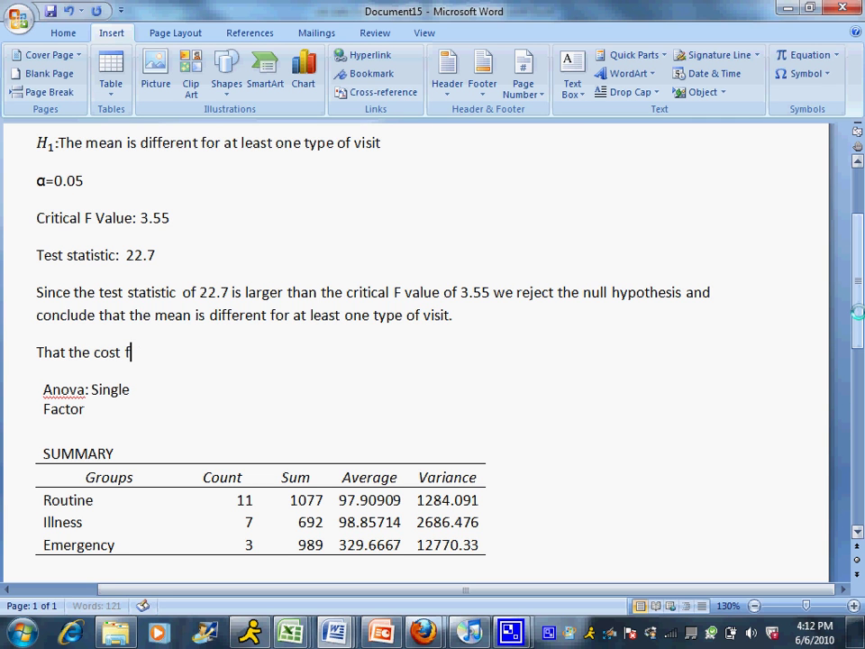
type("the three different types of vet visits (routine, illness, and")
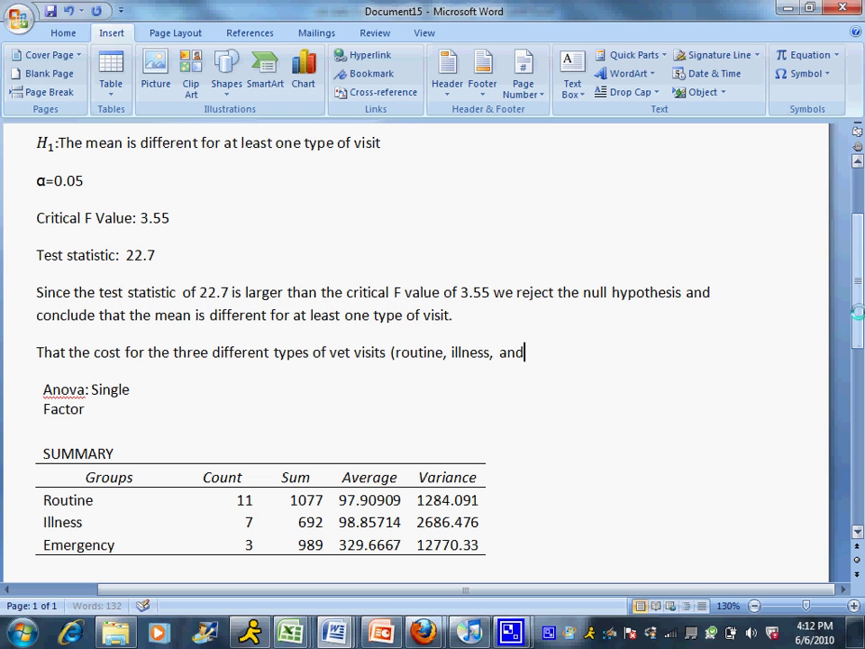
type(" emergency) is not the s")
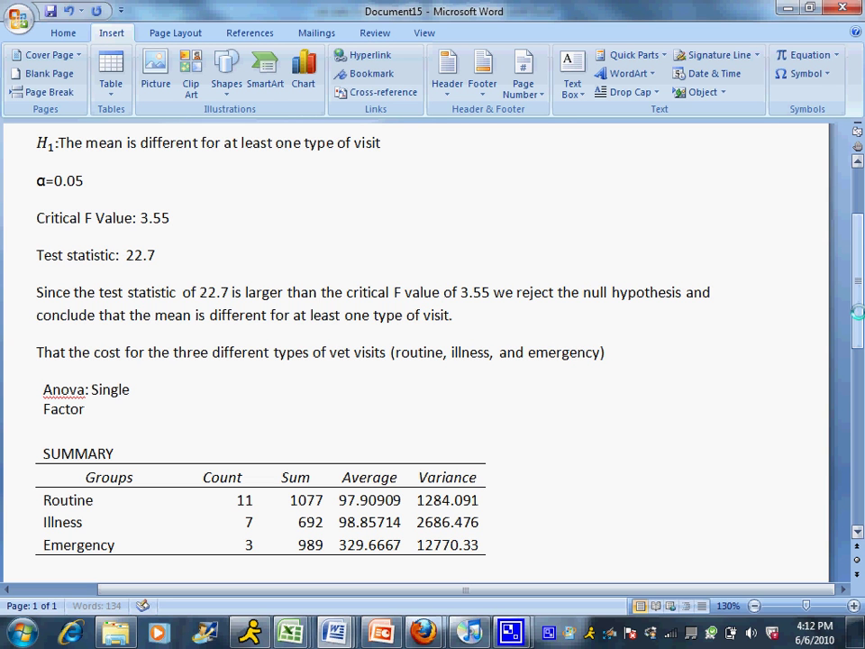
type("ame.")
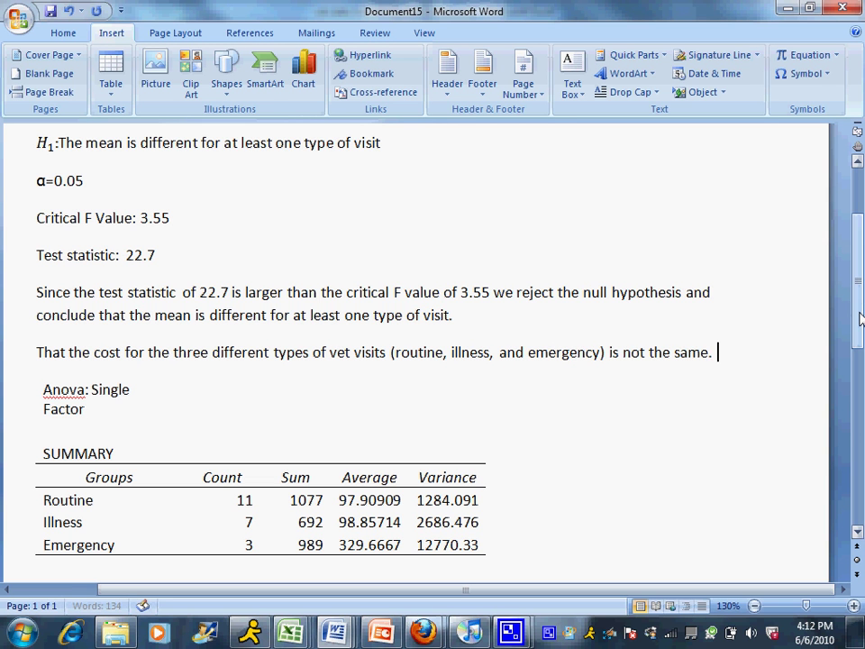
Review the pasted ANOVA output and compare the Average values of the Routine, Illness and Emergency groups in the summary table
left_click_drag(860, 341, 854, 382)
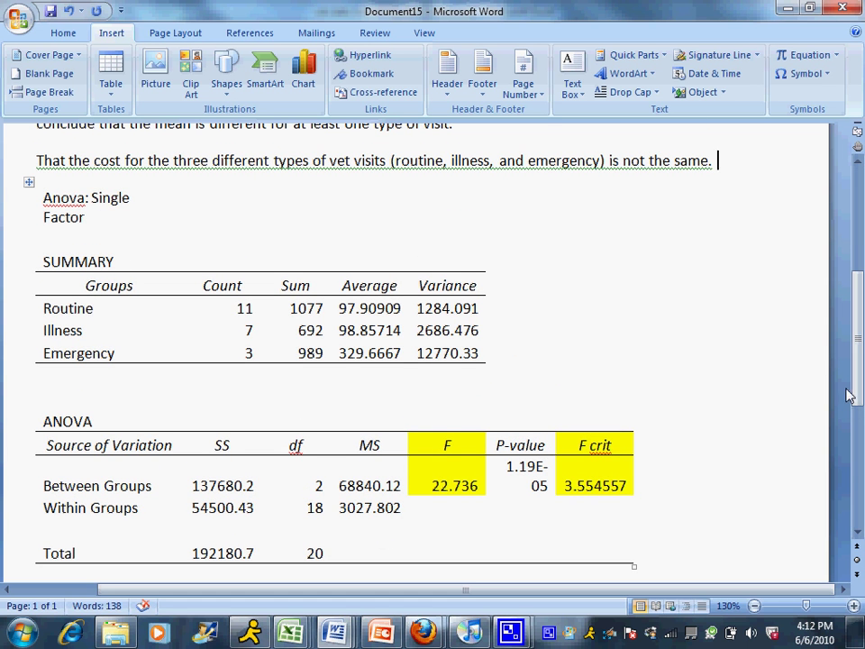
left_click_drag(854, 396, 852, 410)
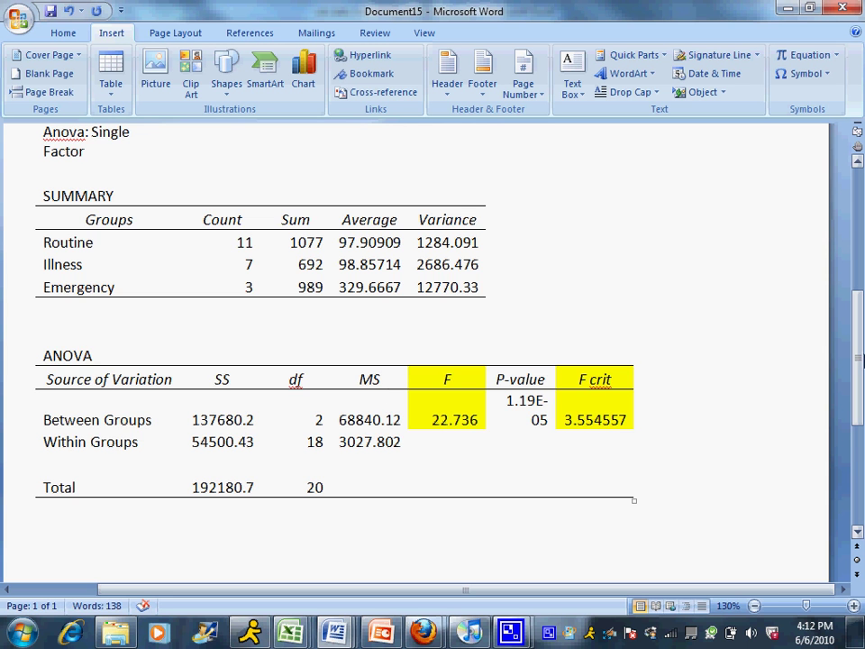
left_click_drag(859, 362, 855, 429)
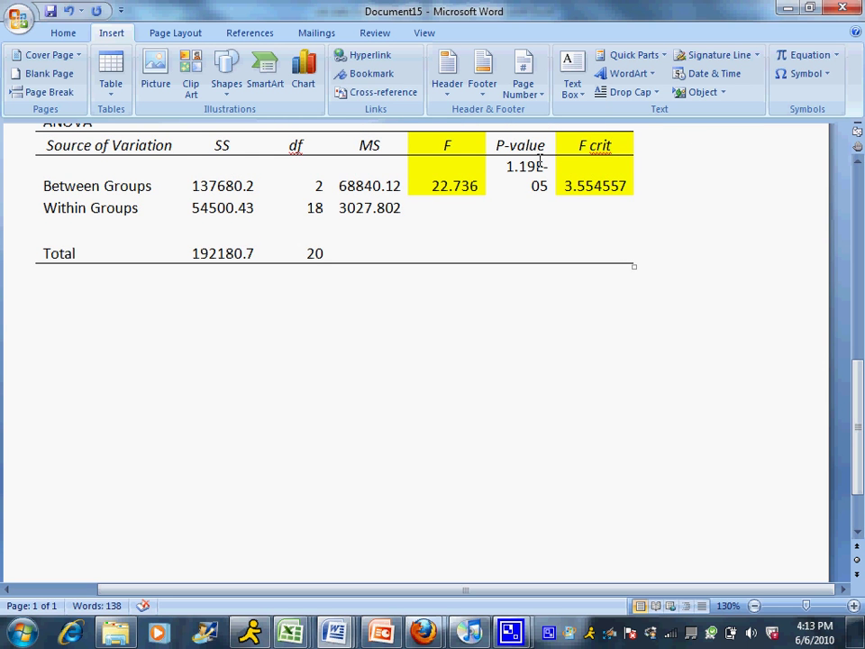
left_click(857, 161)
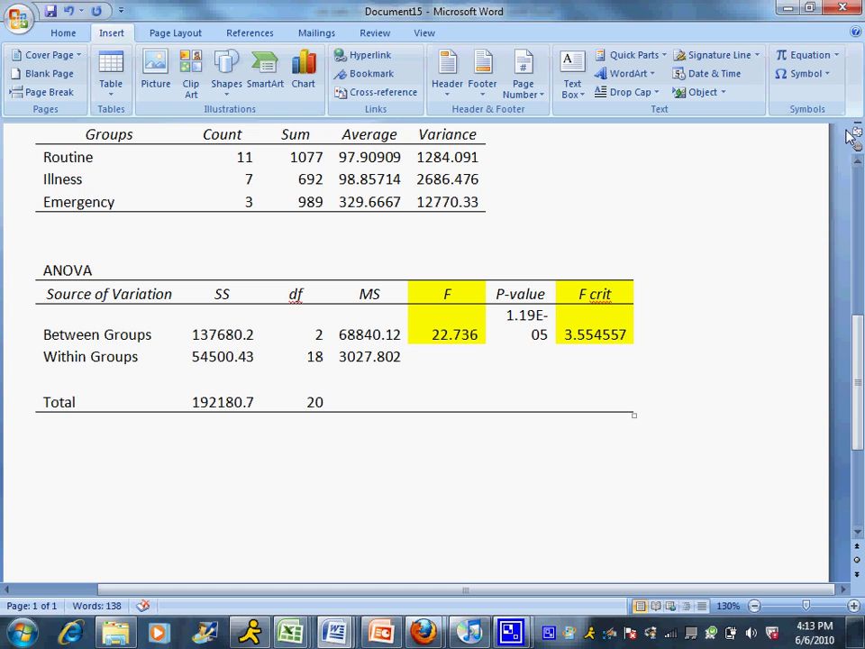
left_click(856, 163)
left_click(857, 163)
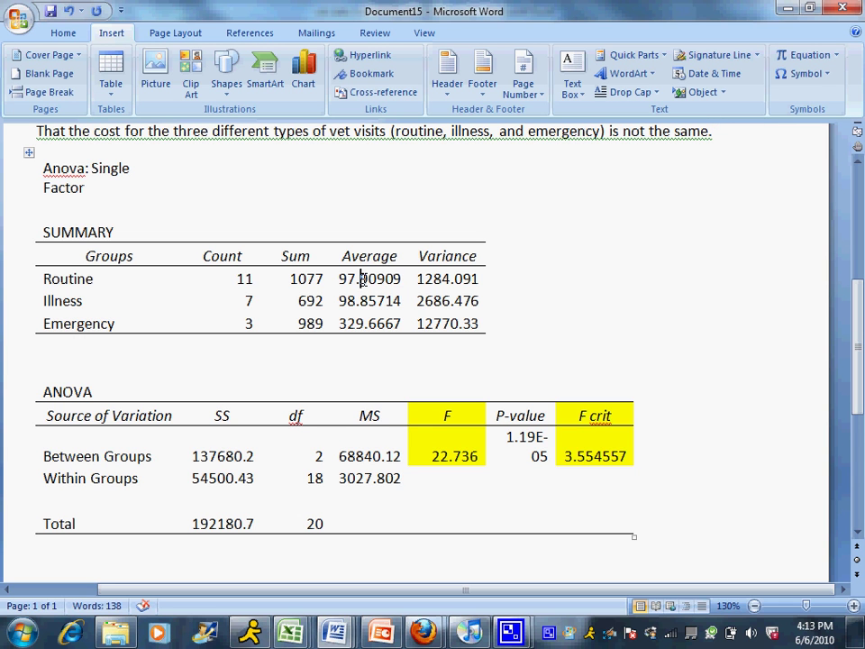
left_click(361, 278)
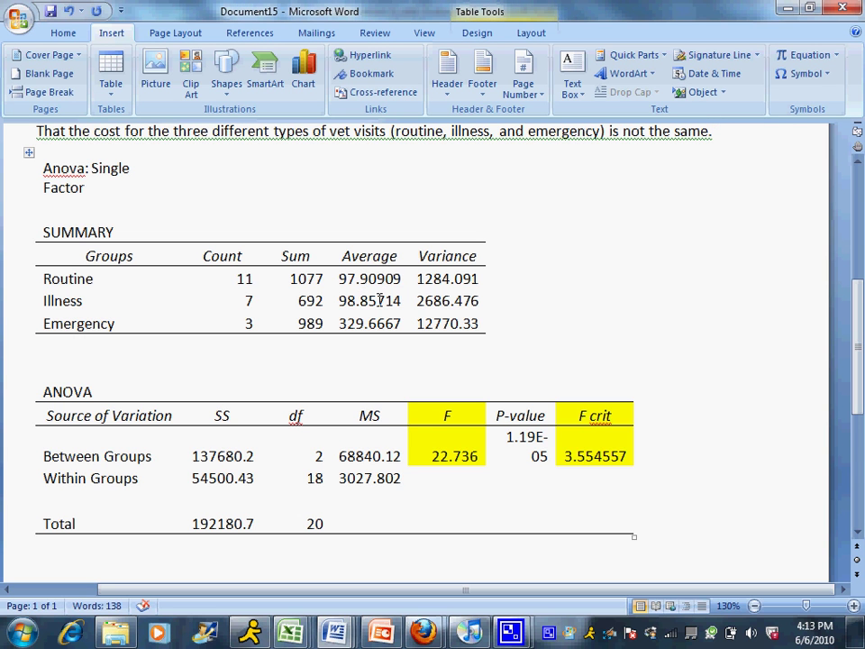
left_click(378, 300)
left_click_drag(403, 323, 358, 323)
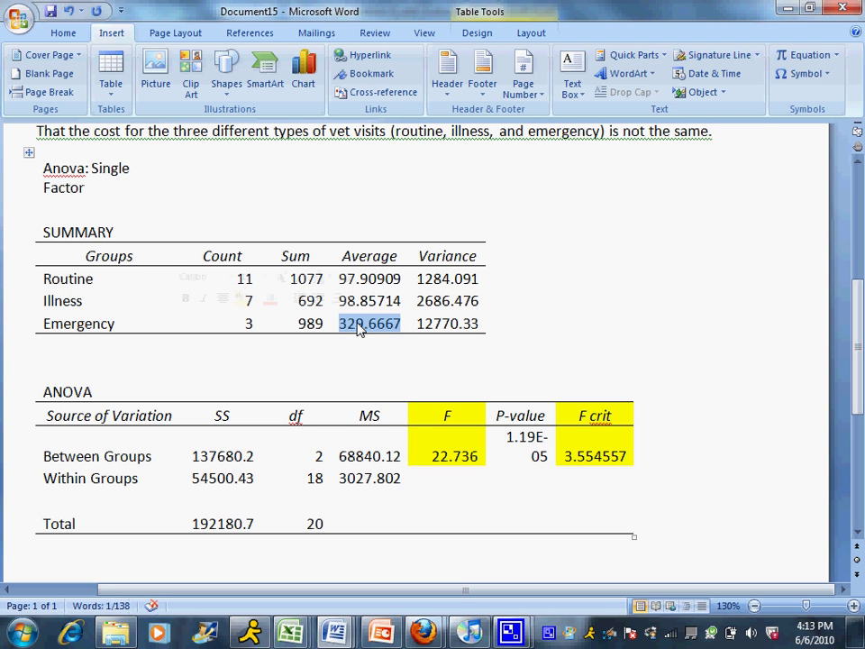